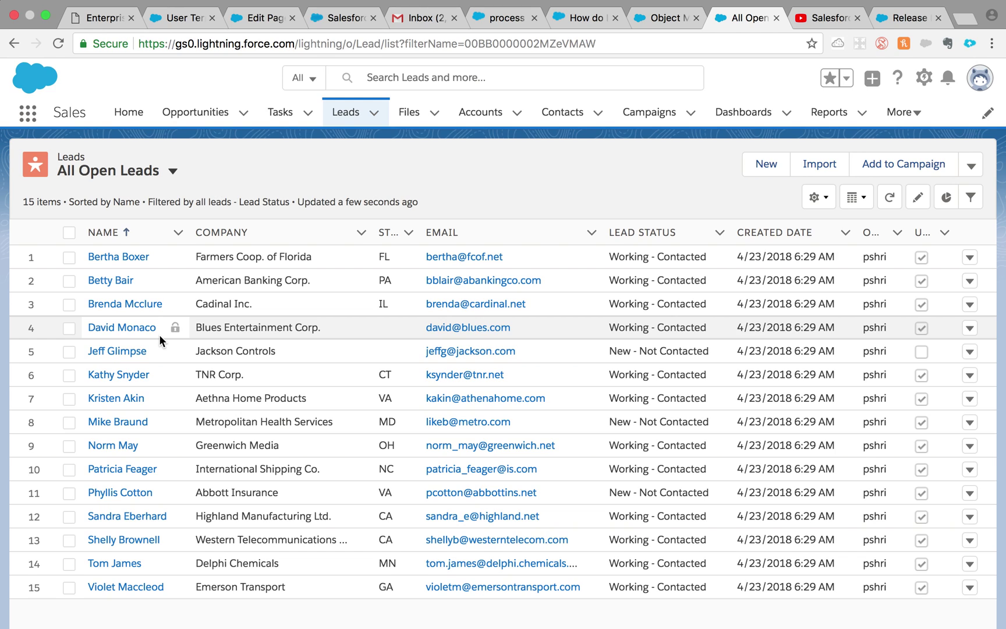
{"action": "left_click", "coordinate": [70, 258]}
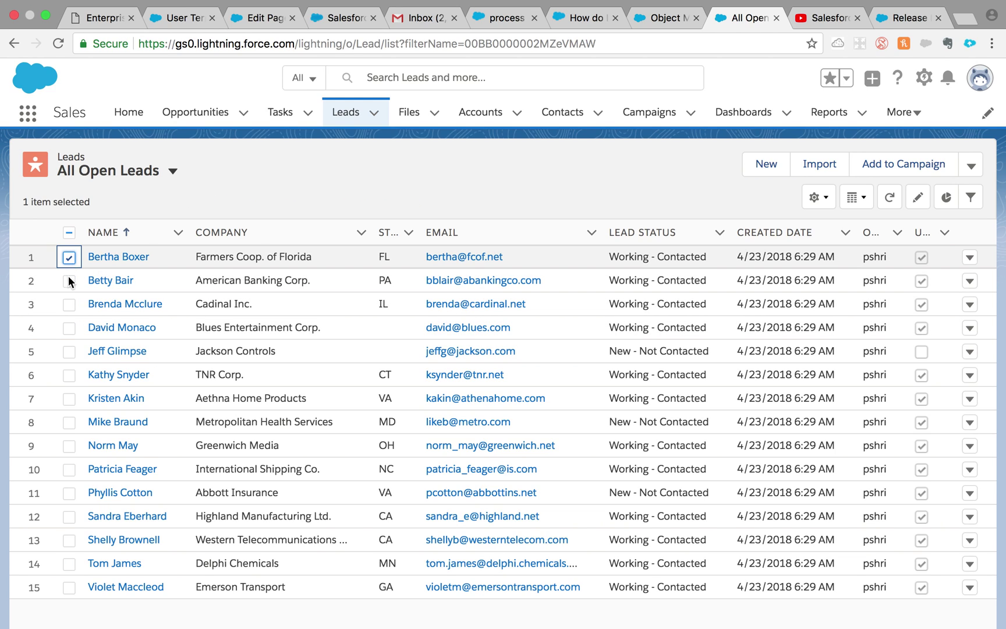
{"action": "left_click", "coordinate": [69, 282]}
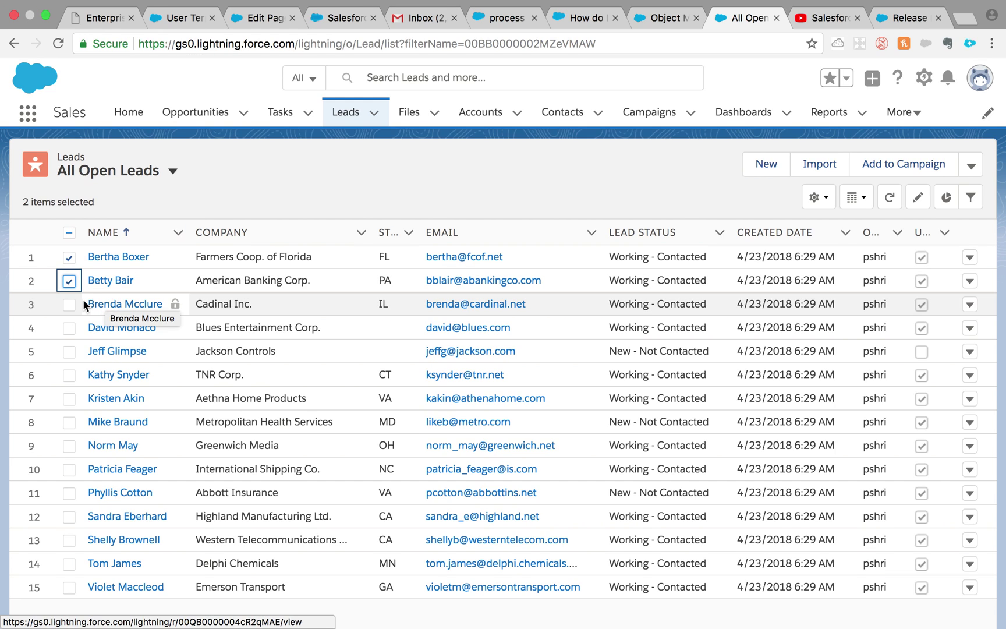
{"action": "left_click", "coordinate": [69, 304]}
{"action": "left_click", "coordinate": [70, 329]}
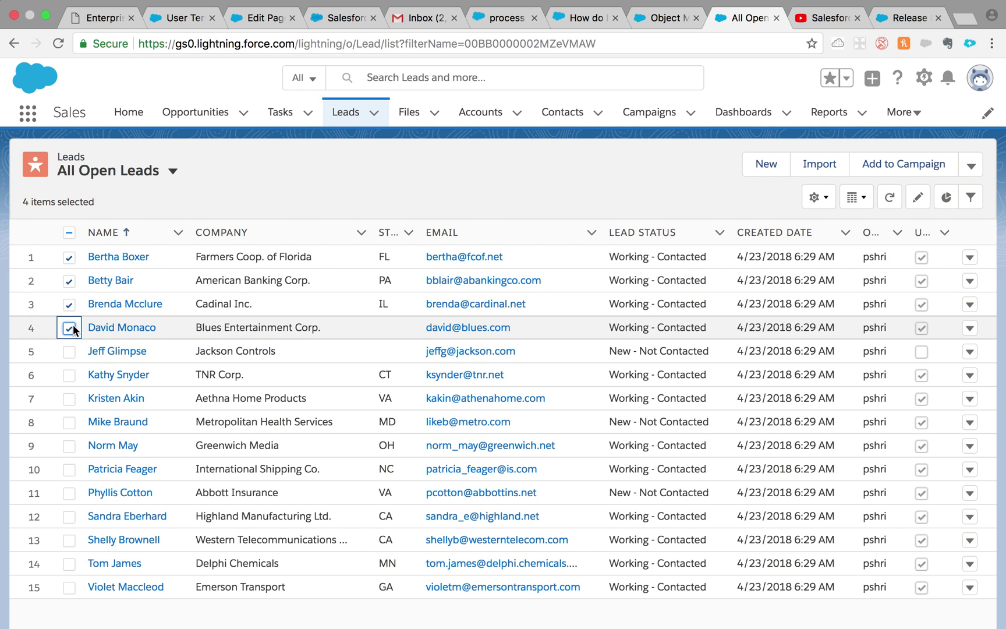
{"action": "left_click", "coordinate": [71, 233]}
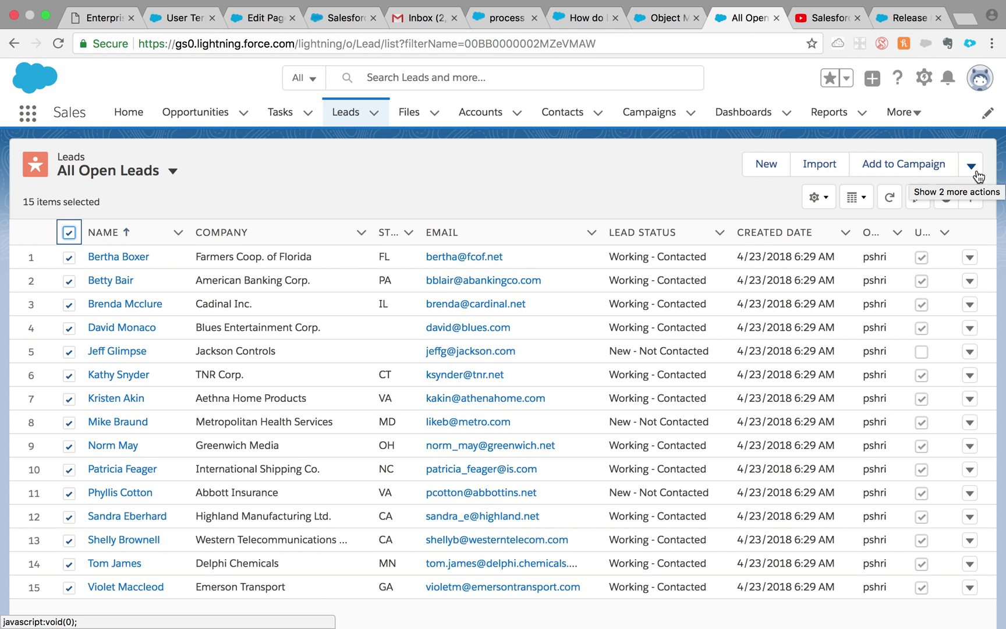
- Find Lead in Object Manager, open its Buttons, Links, and Actions, and start a New Action
{"action": "left_click", "coordinate": [668, 23]}
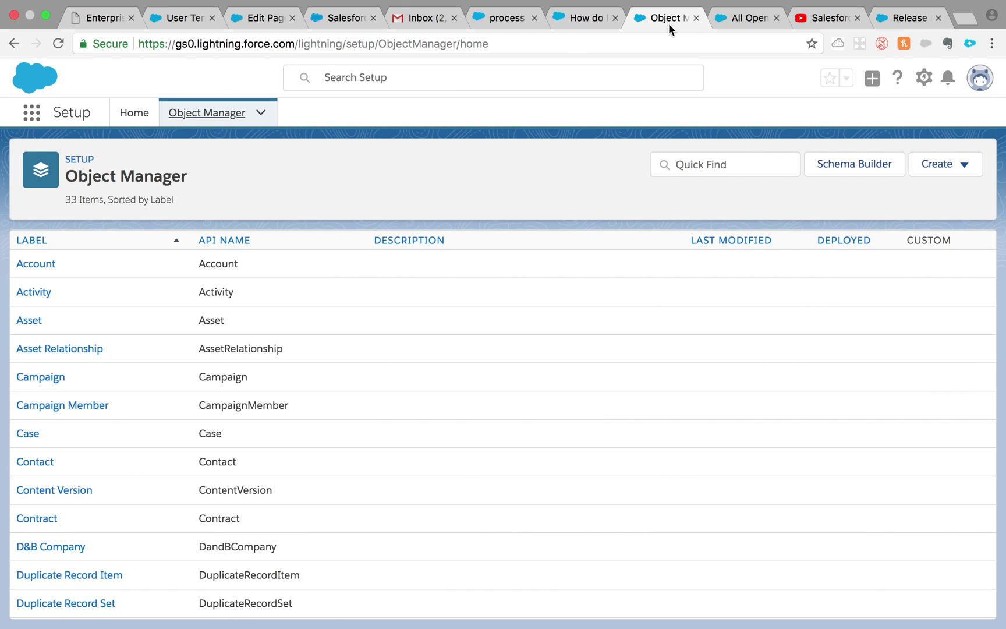
{"action": "left_click", "coordinate": [681, 166]}
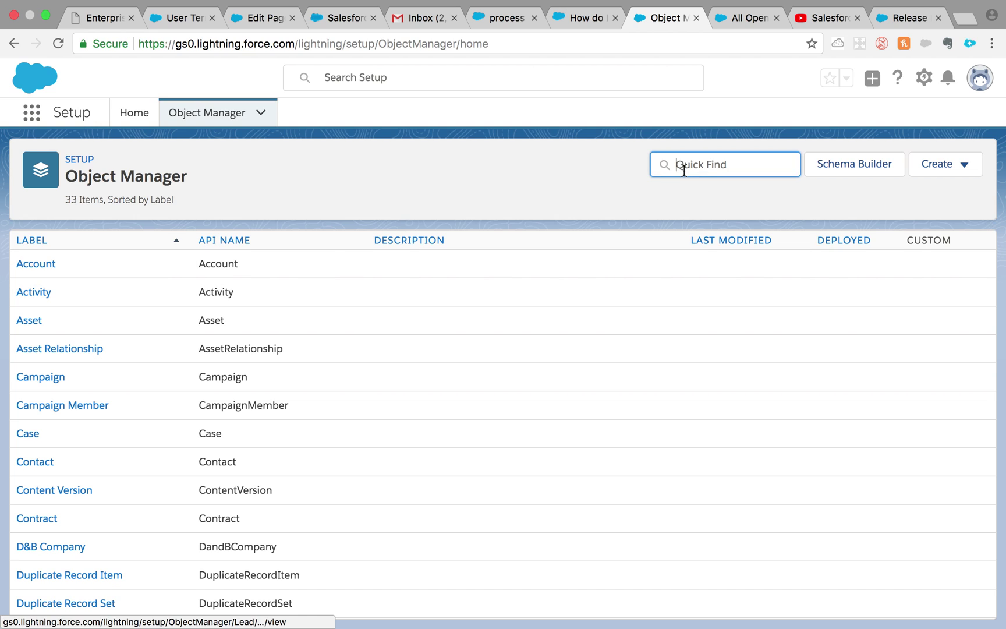
{"action": "type", "text": "lea"}
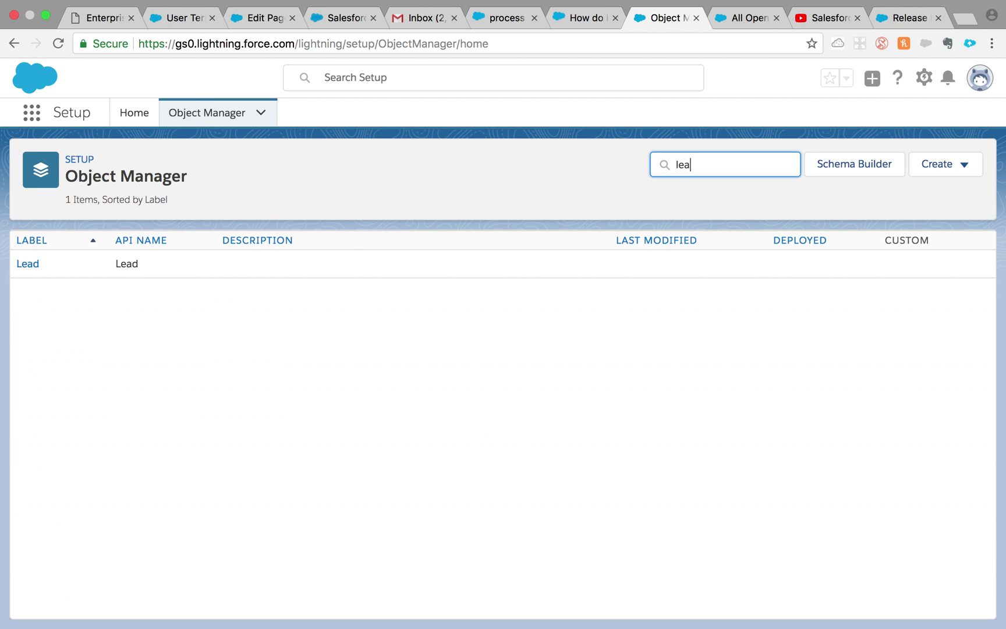
{"action": "left_click", "coordinate": [21, 265]}
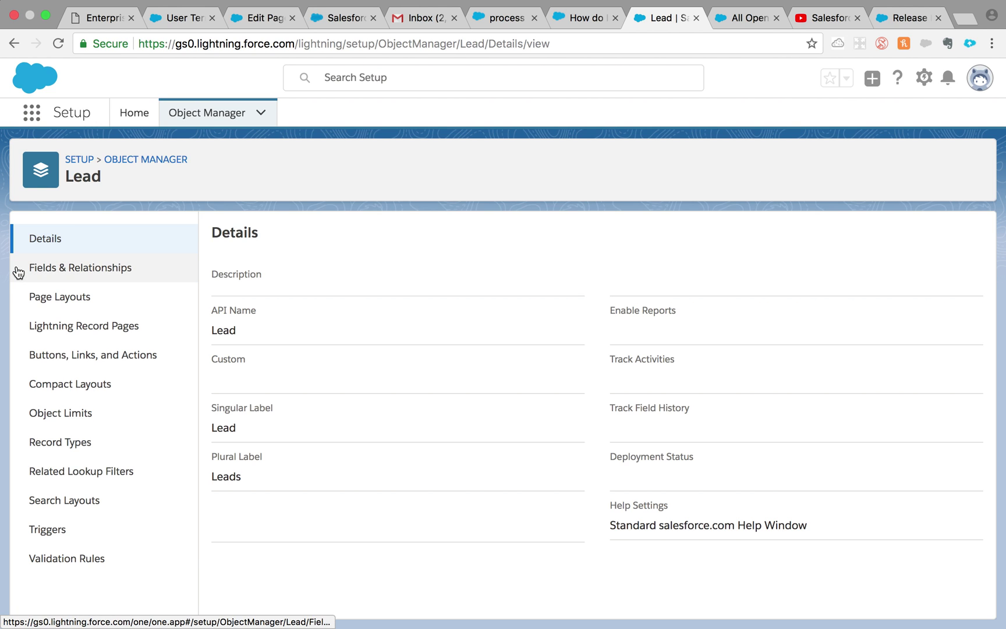
{"action": "left_click", "coordinate": [135, 360]}
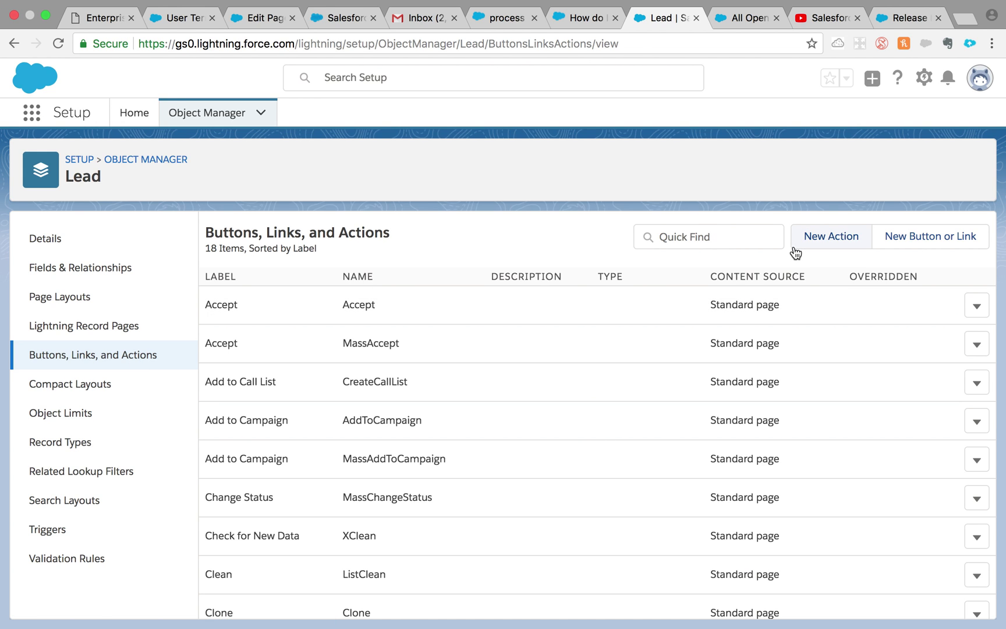
{"action": "left_click", "coordinate": [794, 249]}
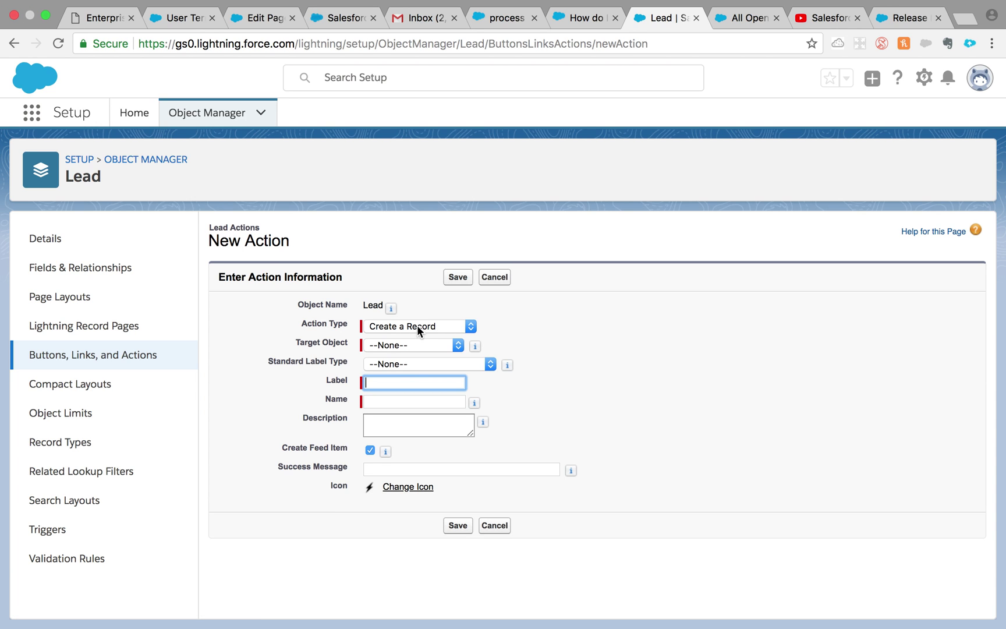
- Set the new action's Target Object to Task and its Label to 'Follow up'
{"action": "left_click", "coordinate": [421, 347]}
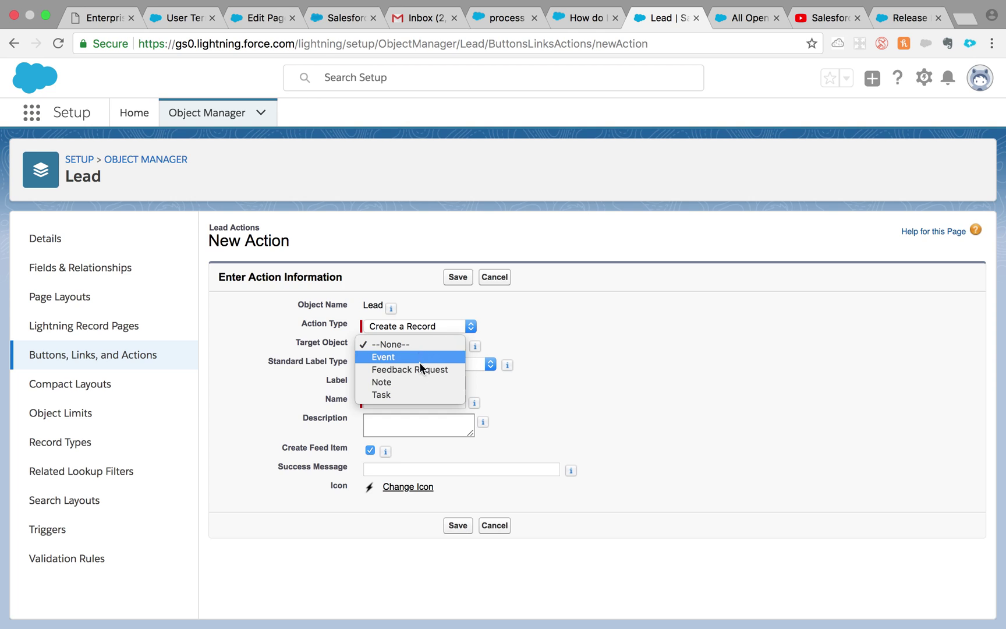
{"action": "left_click", "coordinate": [420, 395]}
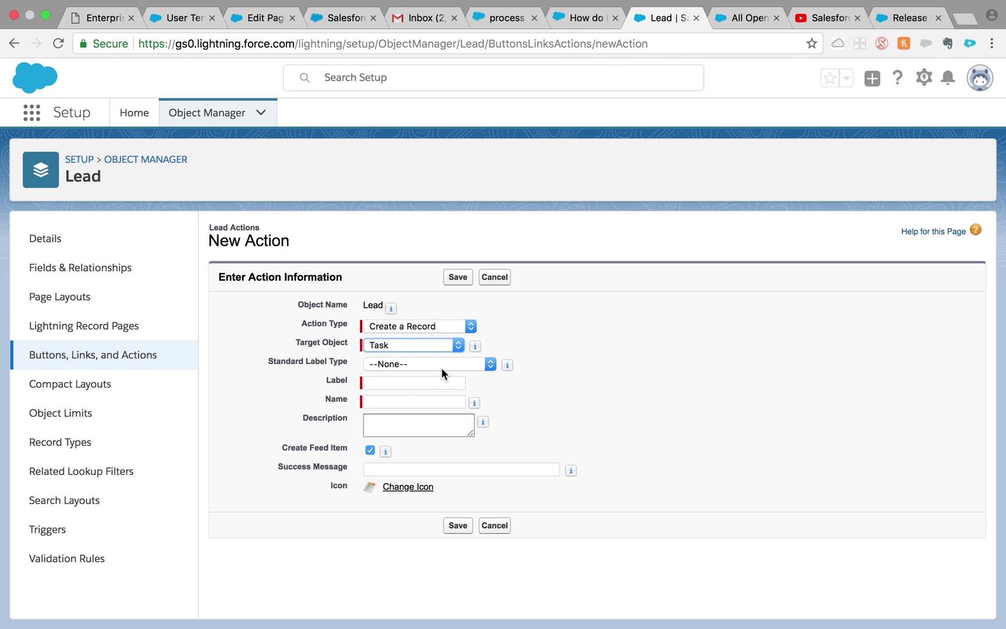
{"action": "left_click", "coordinate": [412, 384]}
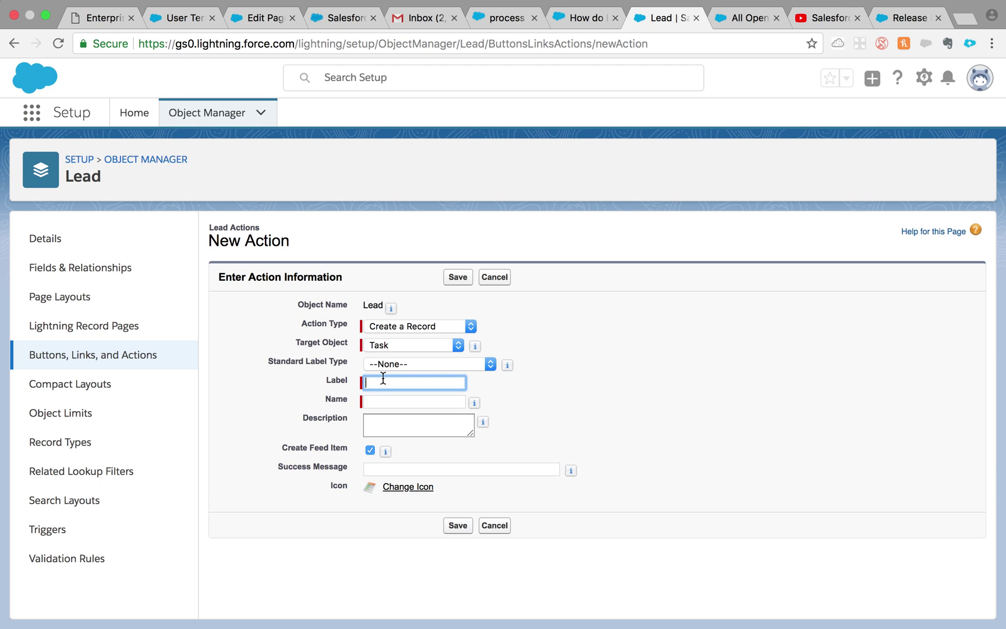
{"action": "type", "text": "Foo"}
{"action": "key", "text": "BackSpace"}
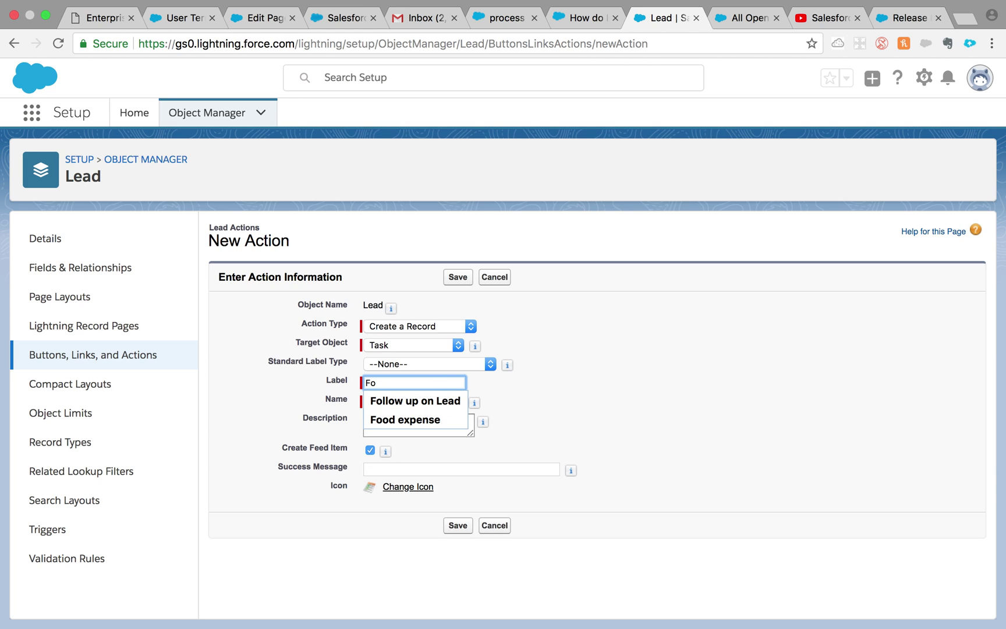
{"action": "type", "text": "lowwl"}
{"action": "key", "text": "BackSpace"}
{"action": "key", "text": "BackSpace"}
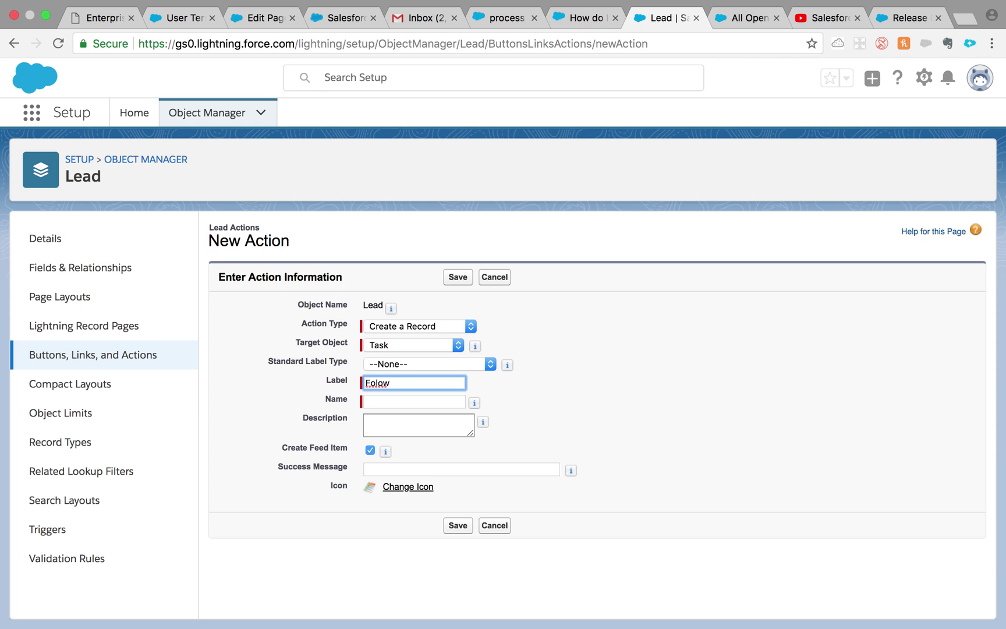
{"action": "key", "text": "BackSpace"}
{"action": "key", "text": "BackSpace"}
{"action": "type", "text": "low "}
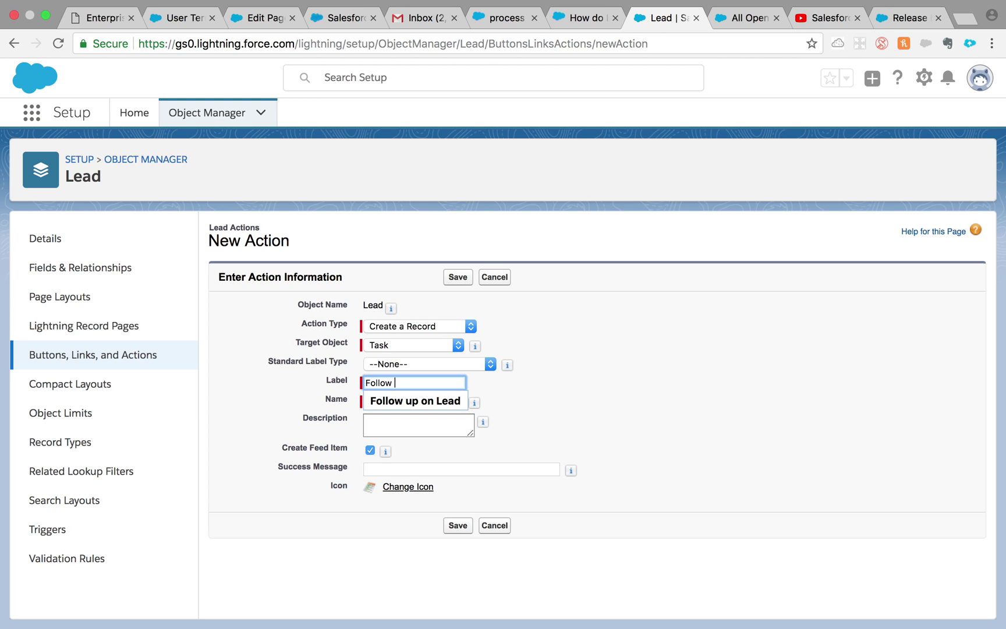
{"action": "type", "text": "up"}
{"action": "left_click", "coordinate": [522, 377]}
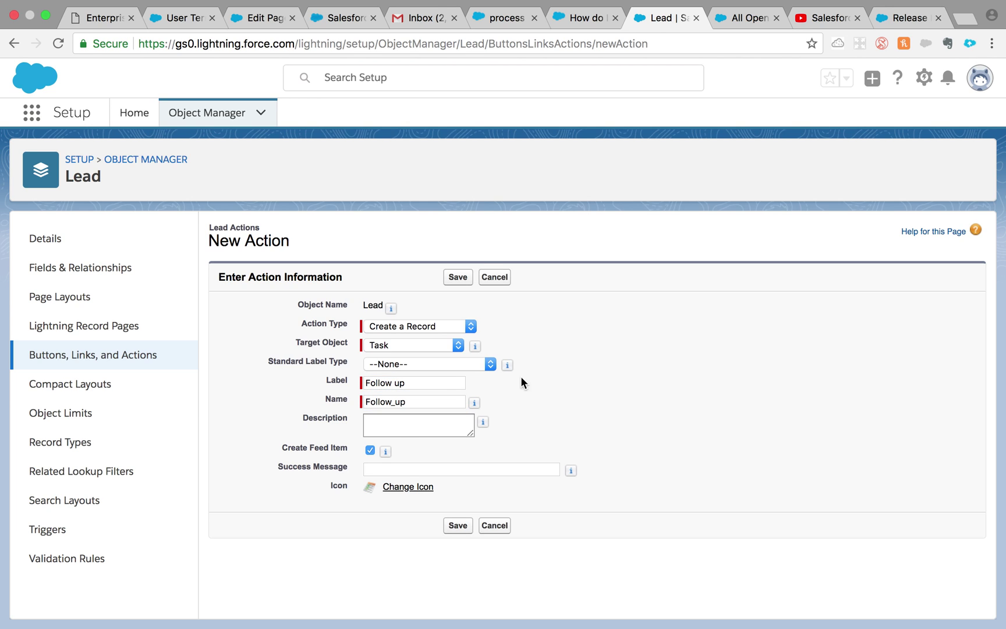
- Enter the success message 'Your Task was created.' and save the action
{"action": "left_click", "coordinate": [394, 422]}
{"action": "left_click", "coordinate": [404, 472]}
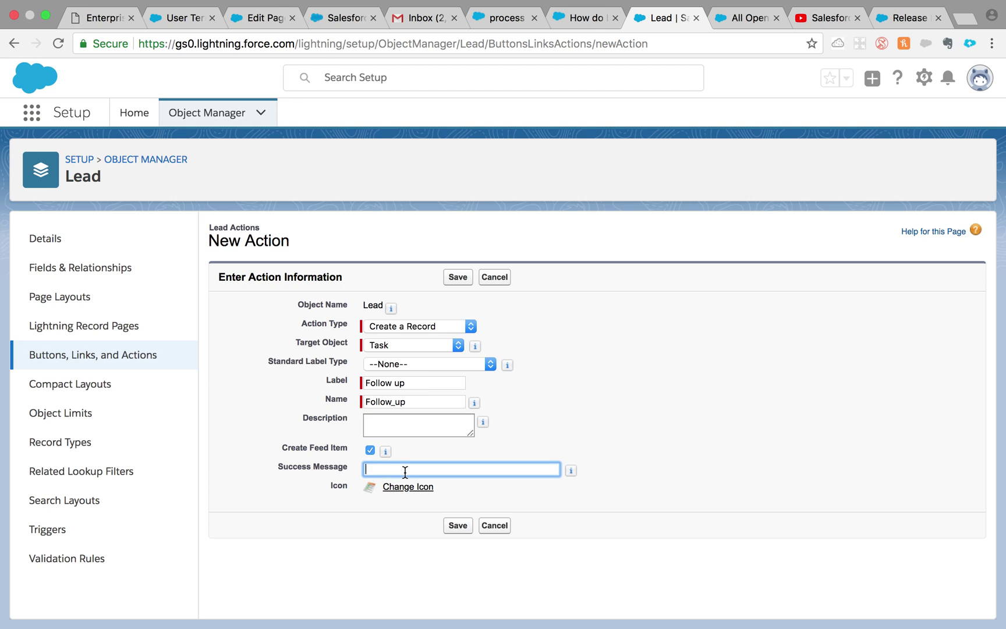
{"action": "type", "text": "You"}
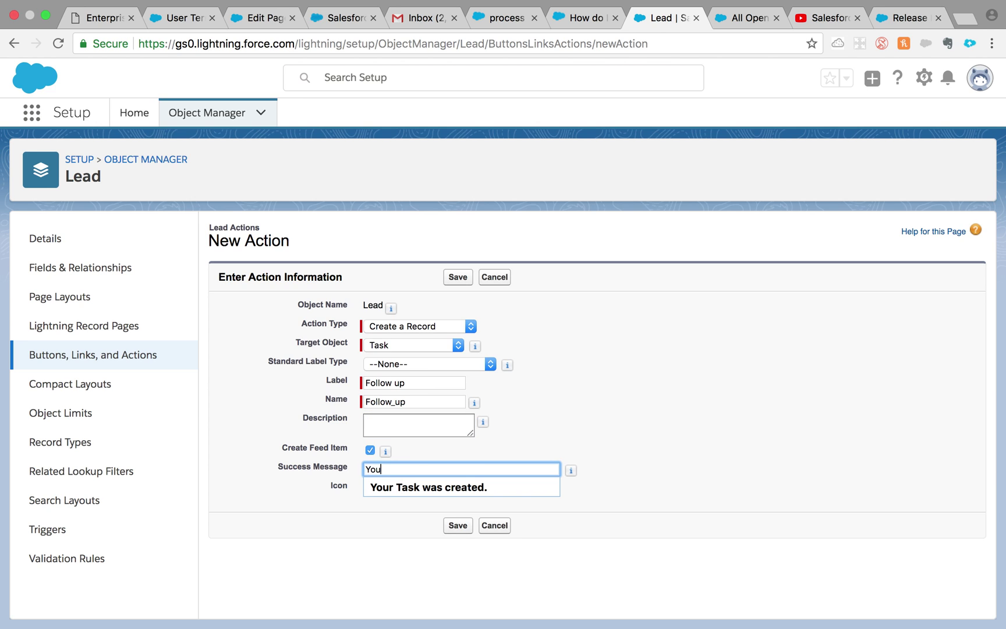
{"action": "type", "text": "r Task was created."}
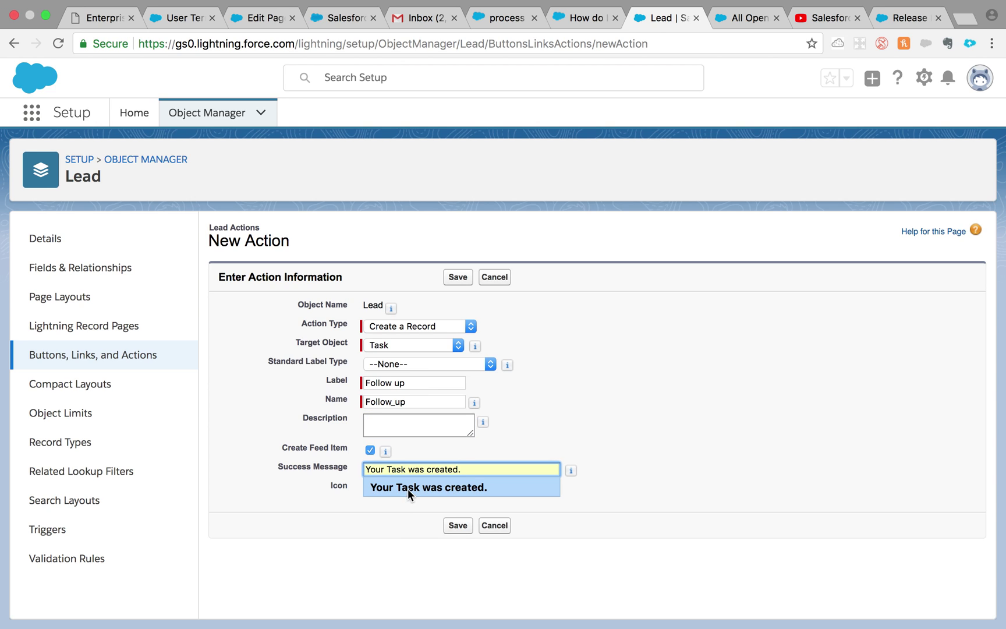
{"action": "left_click", "coordinate": [408, 488]}
{"action": "left_click", "coordinate": [458, 276]}
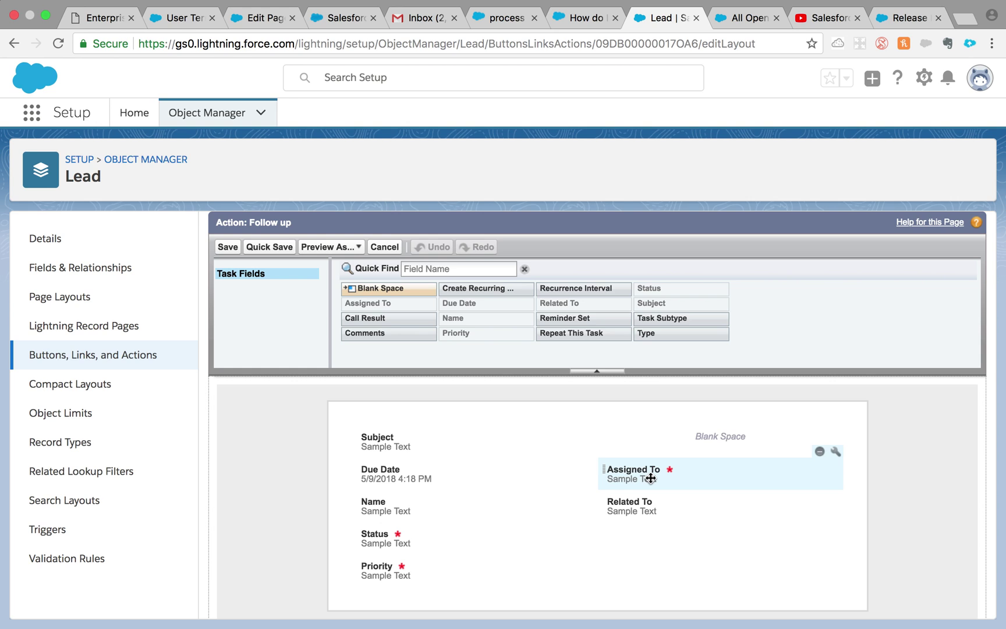
- Save the Follow up Task layout and begin a new predefined field value
{"action": "left_click", "coordinate": [228, 247]}
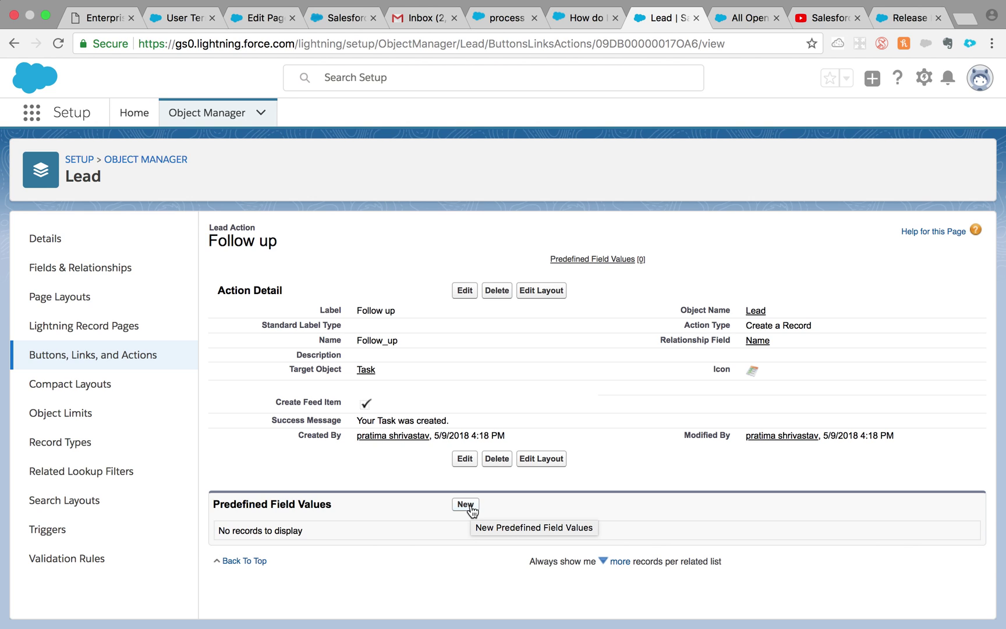
{"action": "left_click", "coordinate": [470, 508]}
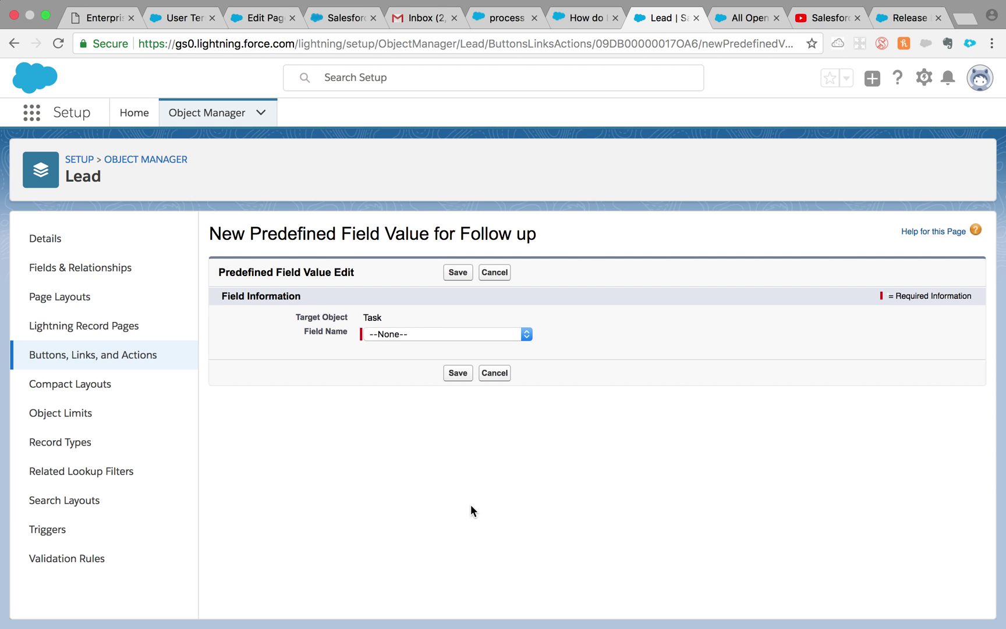
- Predefine the Task Subject field with the value 'Call' and save it
{"action": "left_click", "coordinate": [527, 336]}
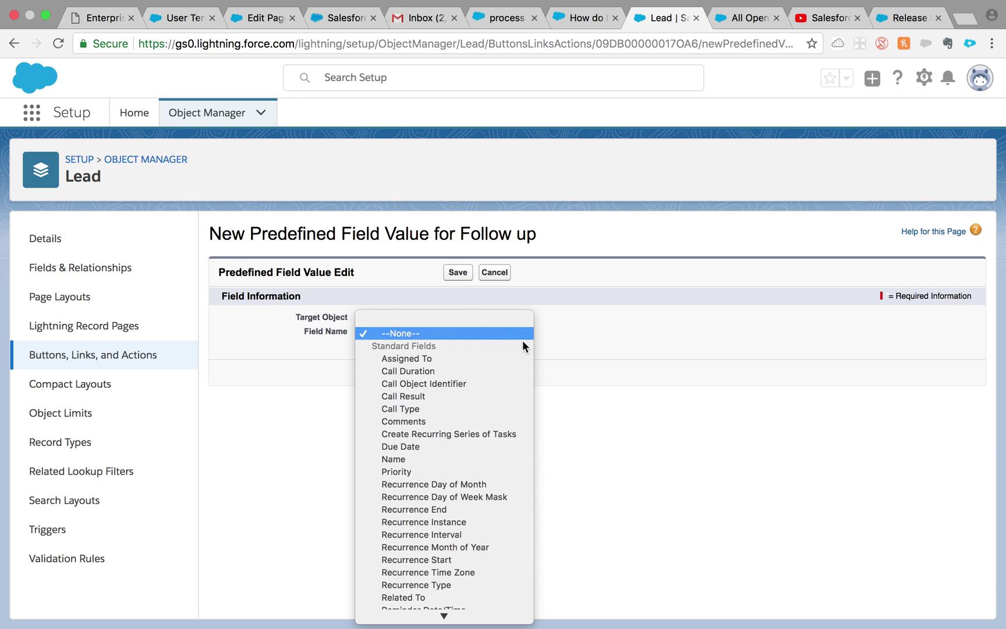
{"action": "scroll", "coordinate": [450, 421], "scroll_direction": "down", "scroll_amount": 3}
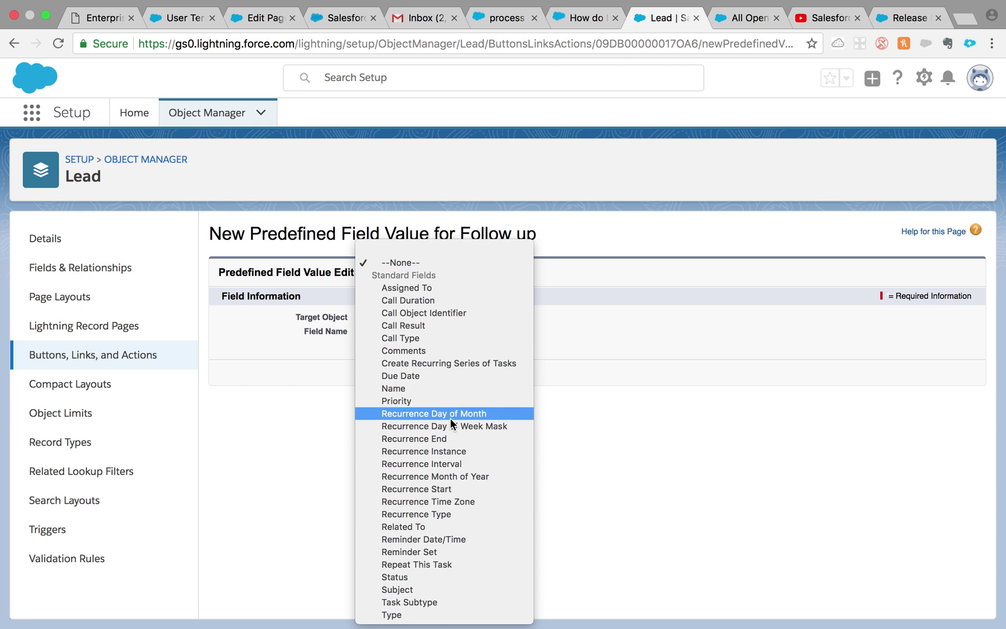
{"action": "left_click", "coordinate": [386, 590]}
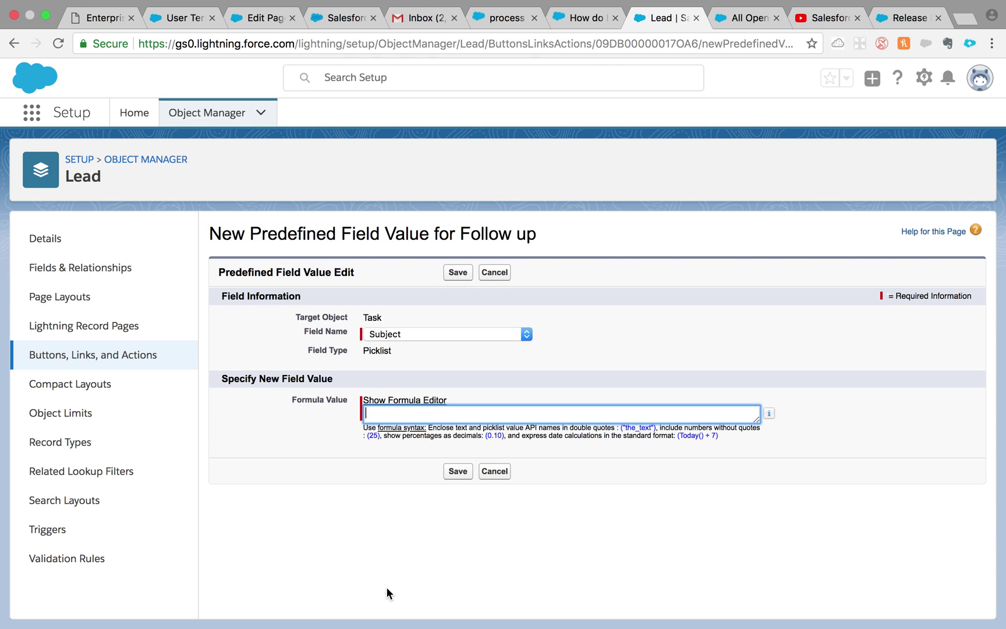
{"action": "type", "text": "'"}
{"action": "type", "text": "Call"}
{"action": "type", "text": "'"}
{"action": "left_click", "coordinate": [464, 473]}
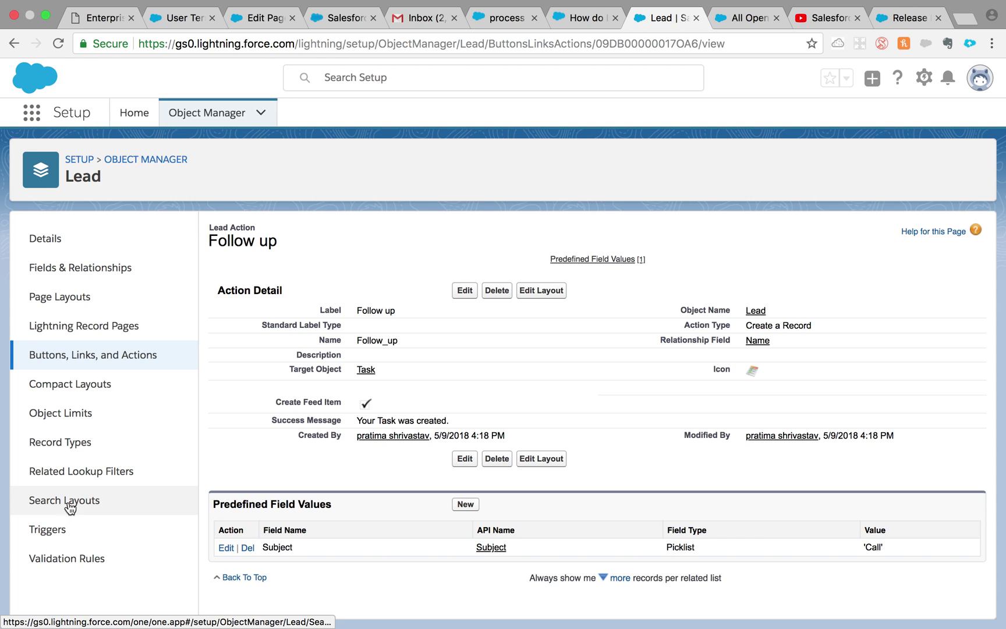
- Switch back to the All Open Leads list view
{"action": "left_click", "coordinate": [747, 17]}
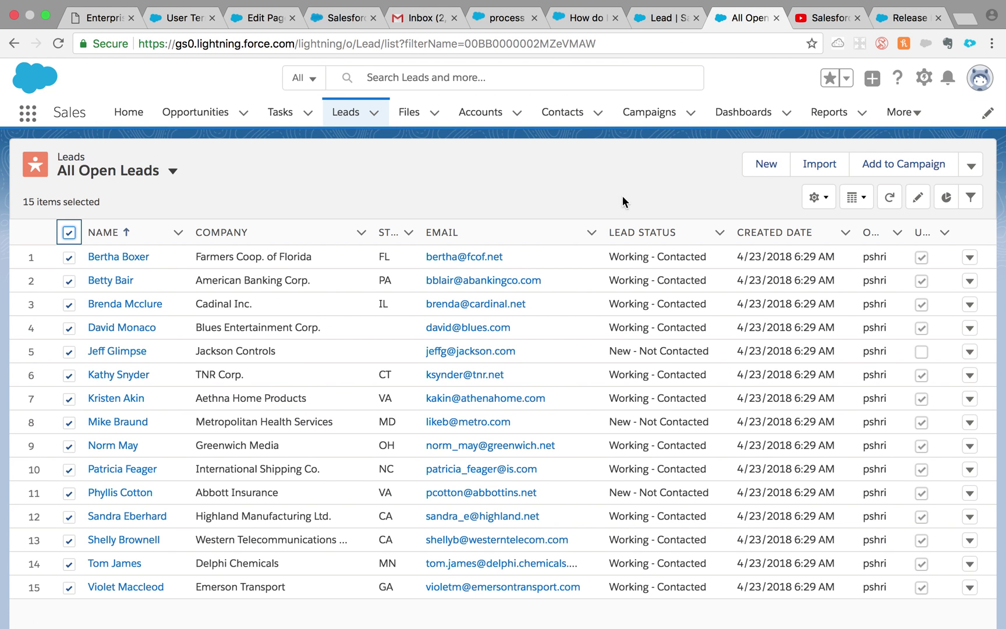
- Open the Lead object's Search Layouts and the List View layout's options menu
{"action": "left_click", "coordinate": [657, 17]}
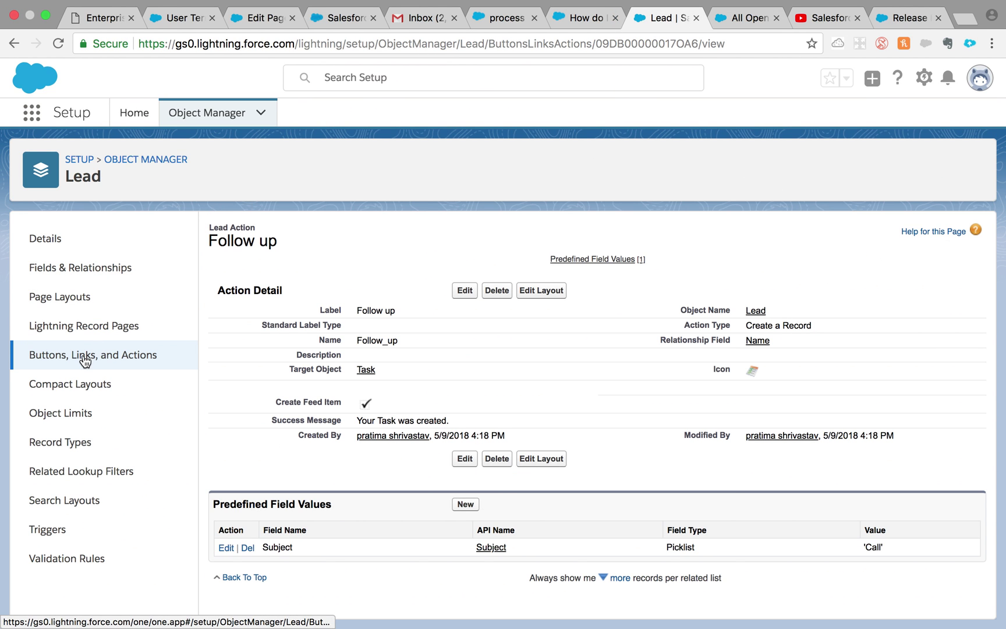
{"action": "left_click", "coordinate": [69, 513]}
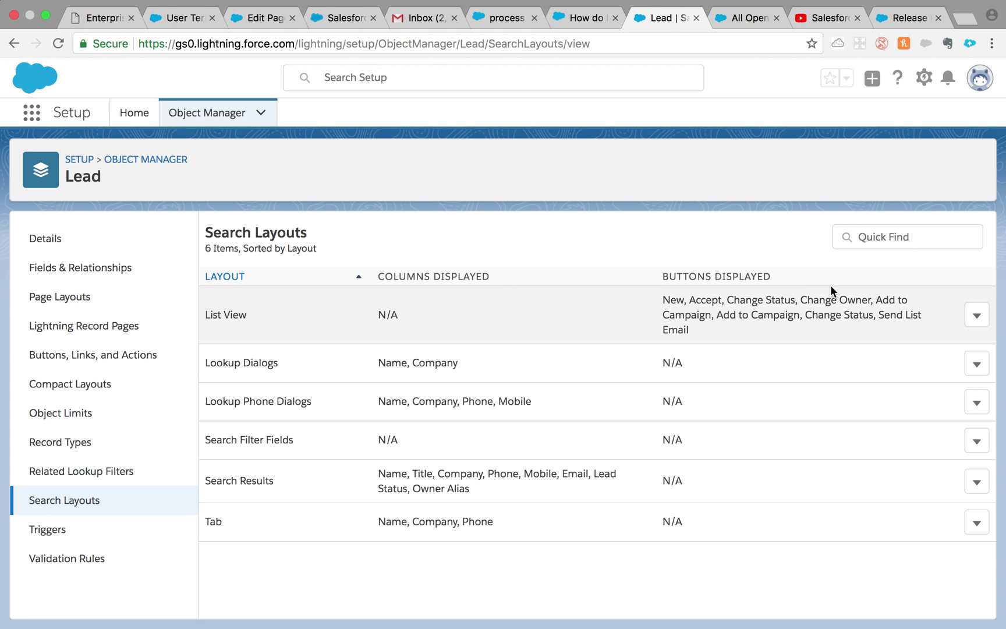
{"action": "left_click", "coordinate": [975, 315]}
- Uncheck unwanted standard list buttons, add Follow up to Selected Quick Actions, and save
{"action": "left_click", "coordinate": [955, 348]}
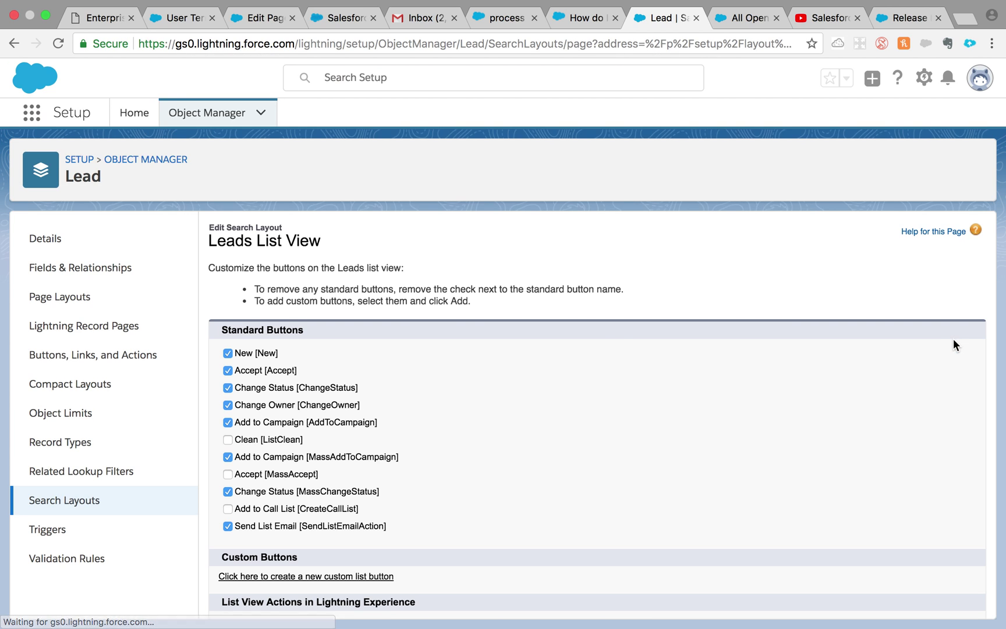
{"action": "scroll", "coordinate": [533, 403], "scroll_direction": "down", "scroll_amount": 3}
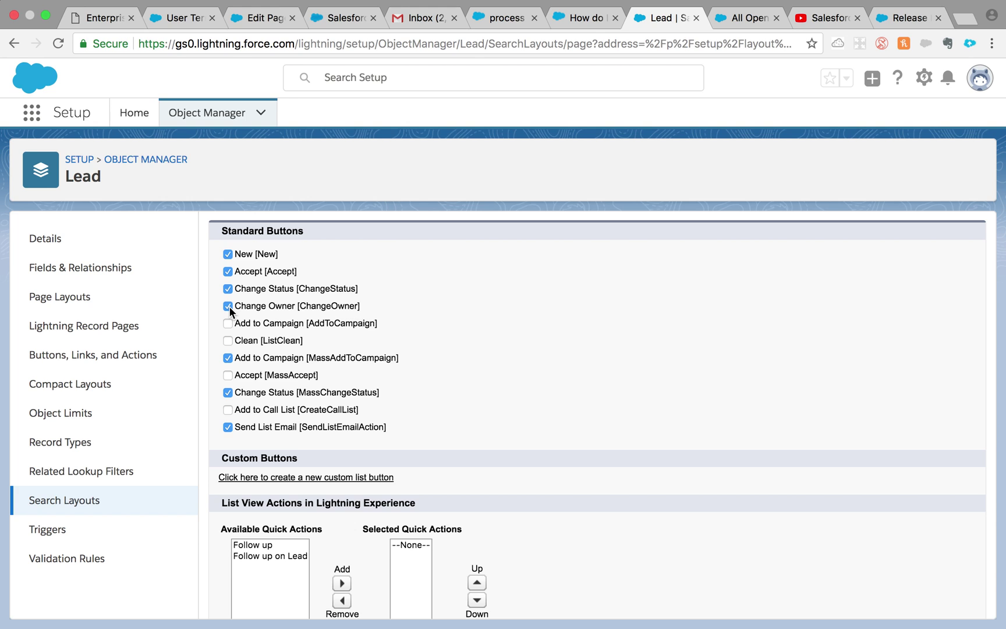
{"action": "left_click", "coordinate": [229, 358]}
{"action": "left_click", "coordinate": [229, 395]}
{"action": "scroll", "coordinate": [417, 365], "scroll_direction": "down", "scroll_amount": 3}
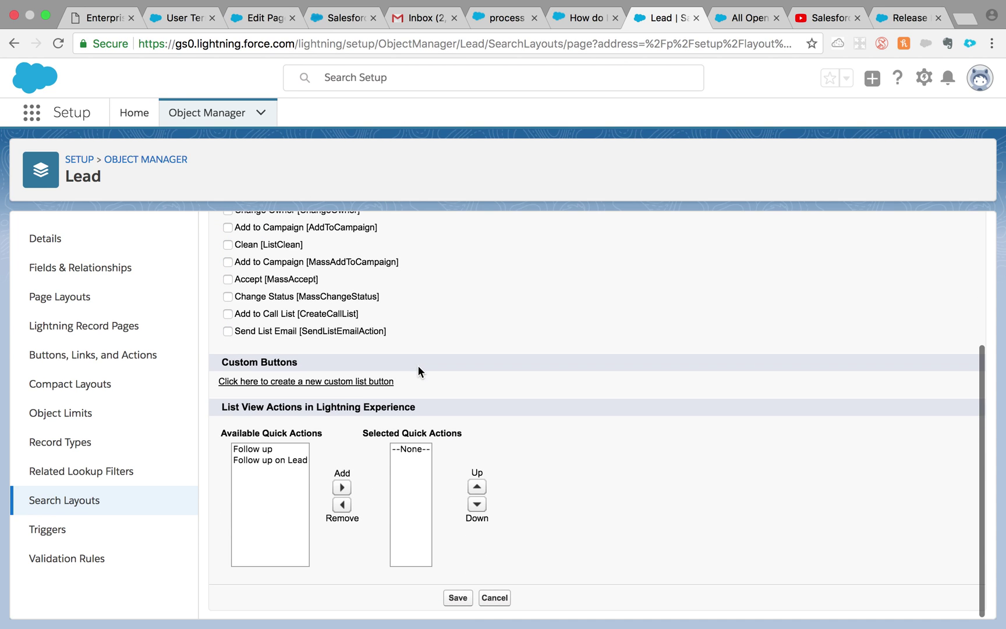
{"action": "left_click", "coordinate": [266, 456]}
{"action": "left_click", "coordinate": [265, 448]}
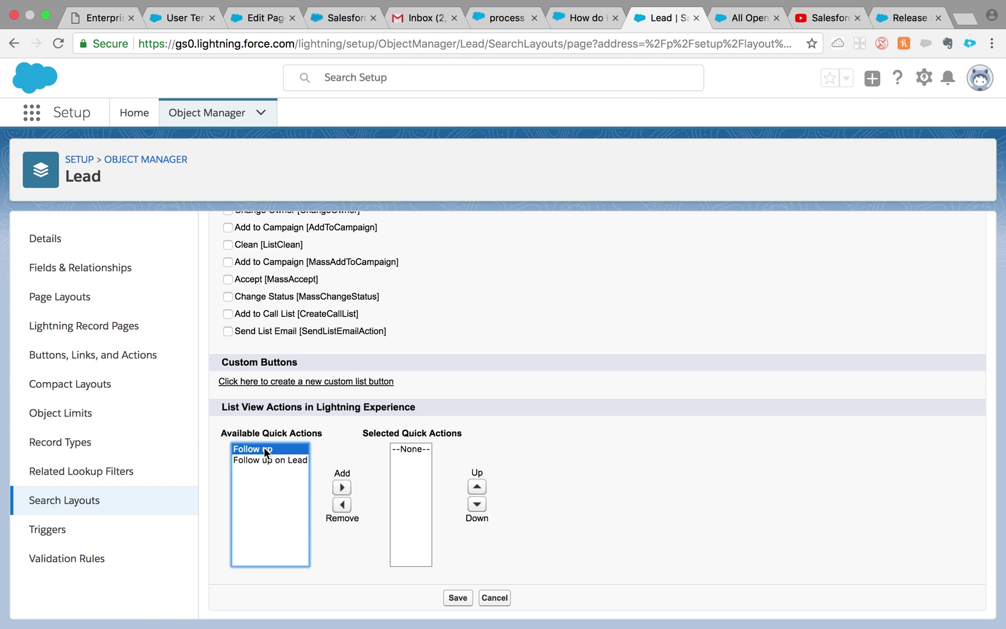
{"action": "left_click", "coordinate": [342, 488]}
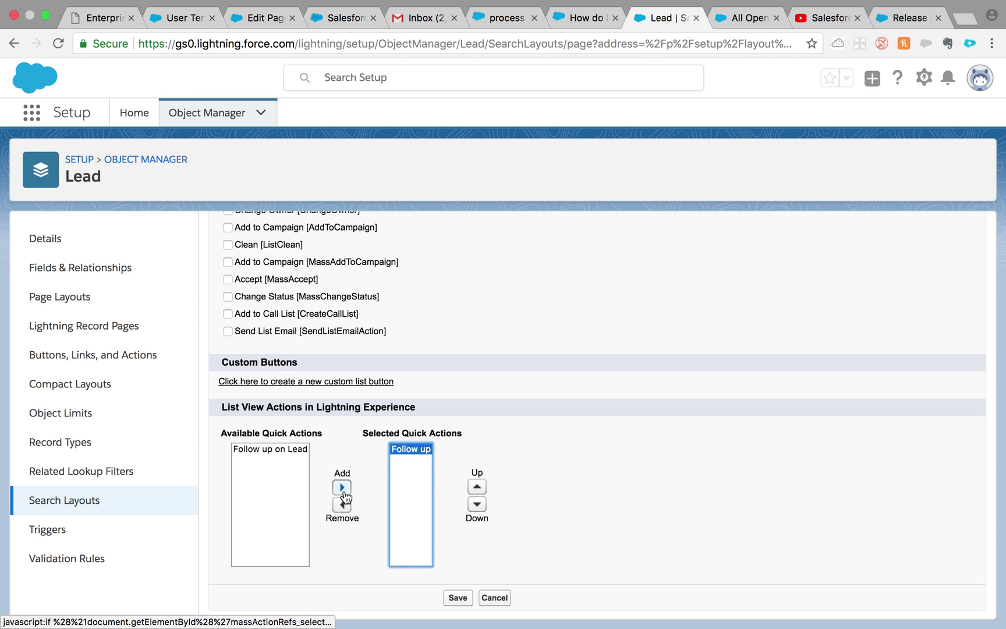
{"action": "left_click", "coordinate": [458, 598]}
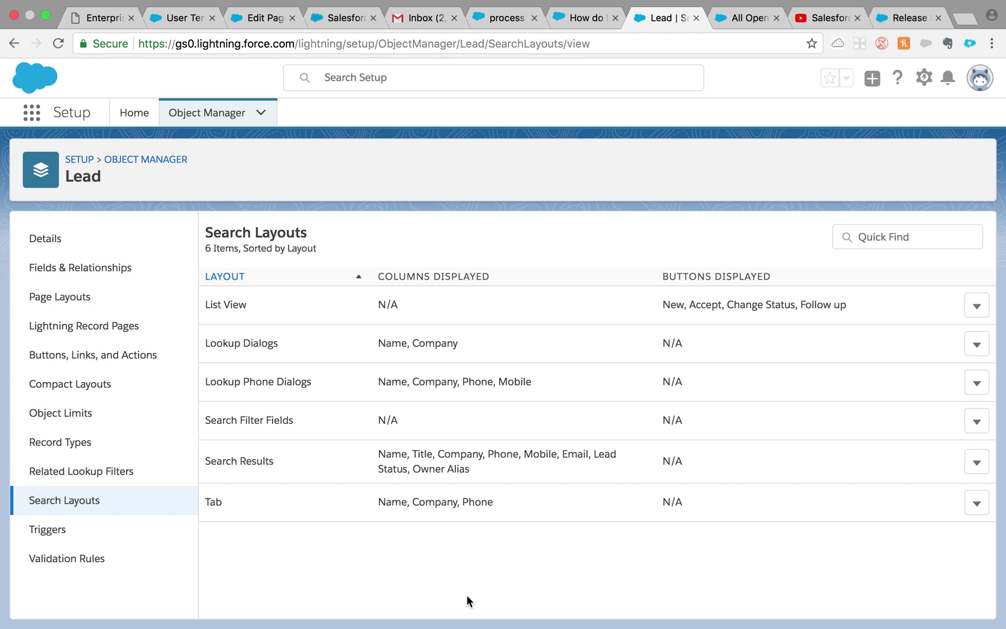
{"action": "left_click", "coordinate": [735, 20]}
- Reload All Open Leads, try Follow up with nothing selected, then select all 15 leads
{"action": "left_click", "coordinate": [57, 44]}
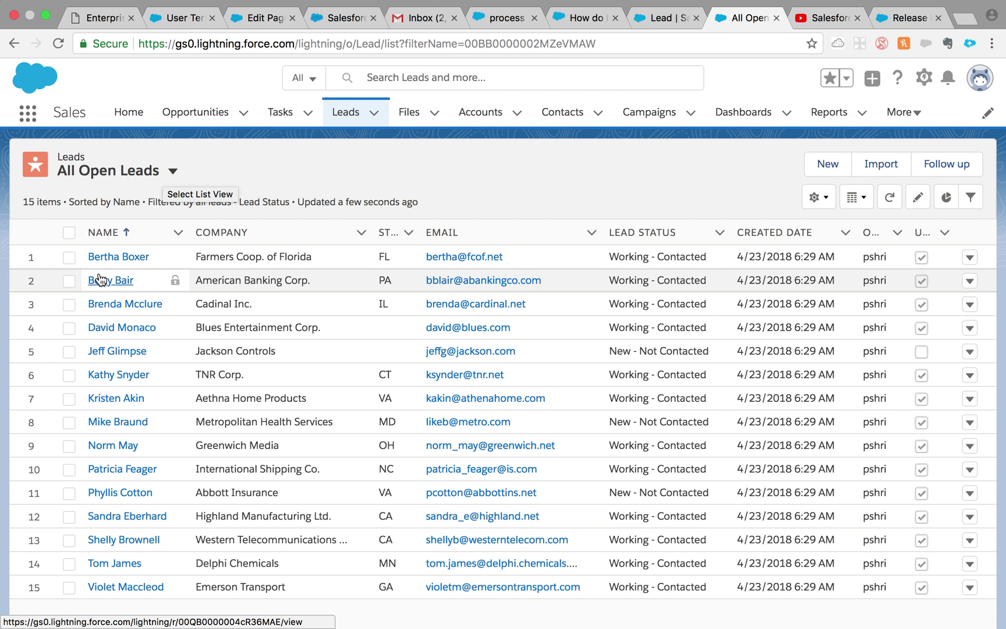
{"action": "left_click", "coordinate": [70, 257]}
{"action": "left_click", "coordinate": [68, 257]}
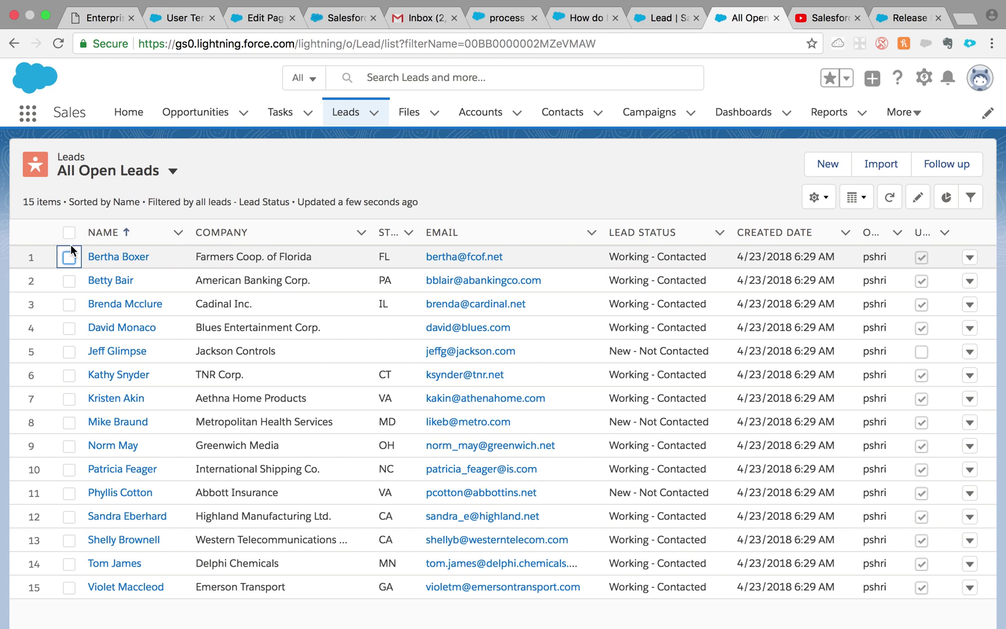
{"action": "left_click", "coordinate": [943, 167]}
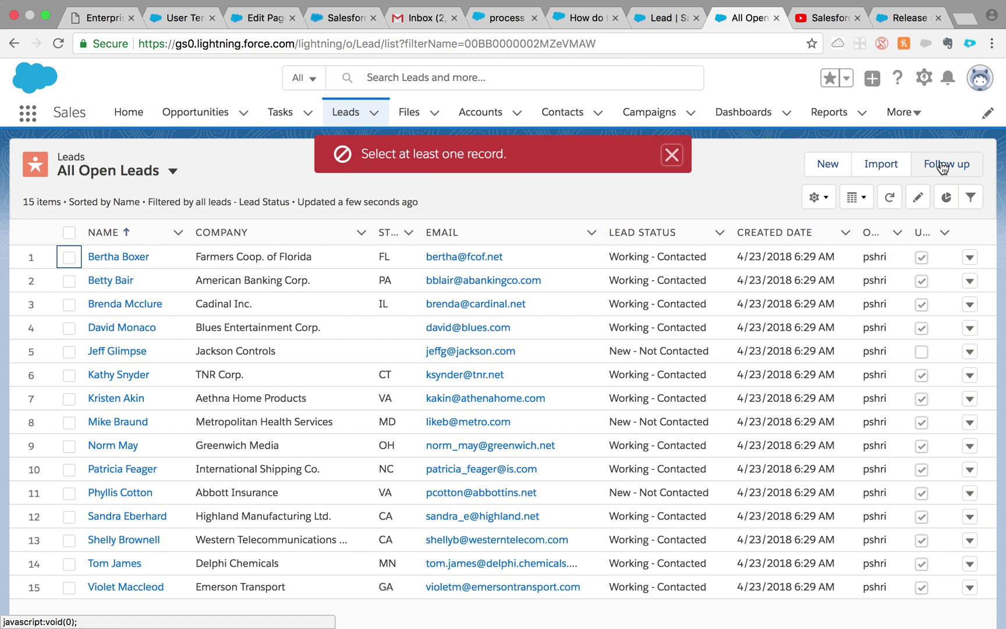
{"action": "left_click", "coordinate": [68, 235]}
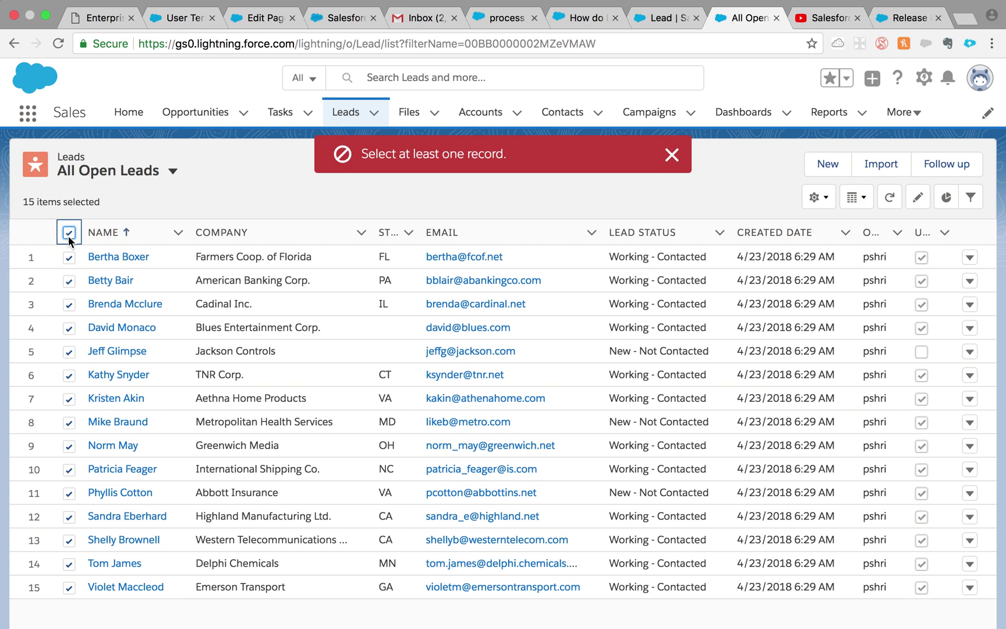
{"action": "left_click", "coordinate": [940, 172]}
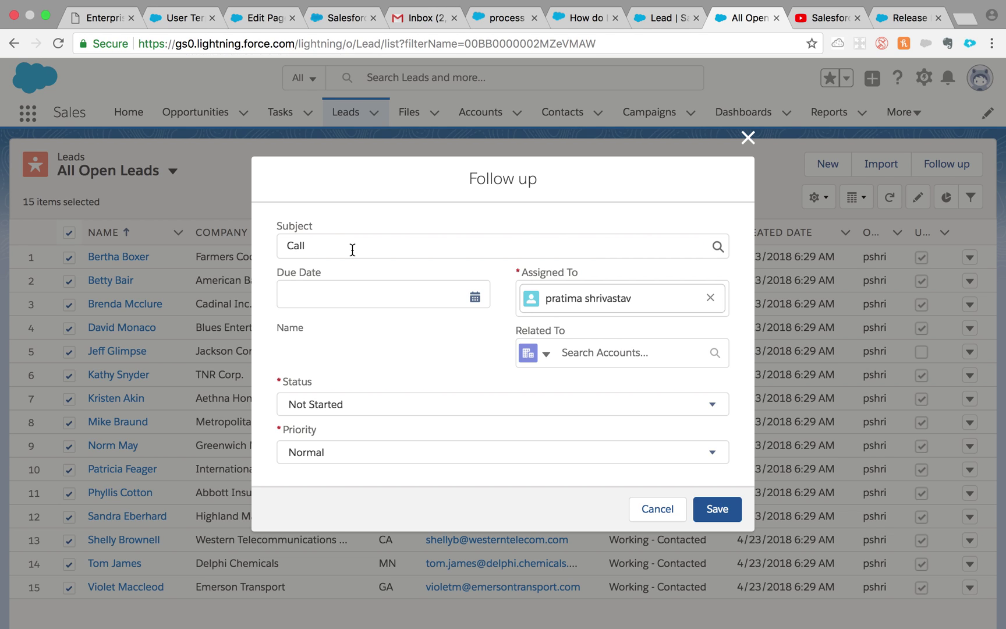
- Keep Subject 'Call', set Due Date 5/30/2018 and Status Not Started, then confirm for 15 records
{"action": "left_click", "coordinate": [353, 250]}
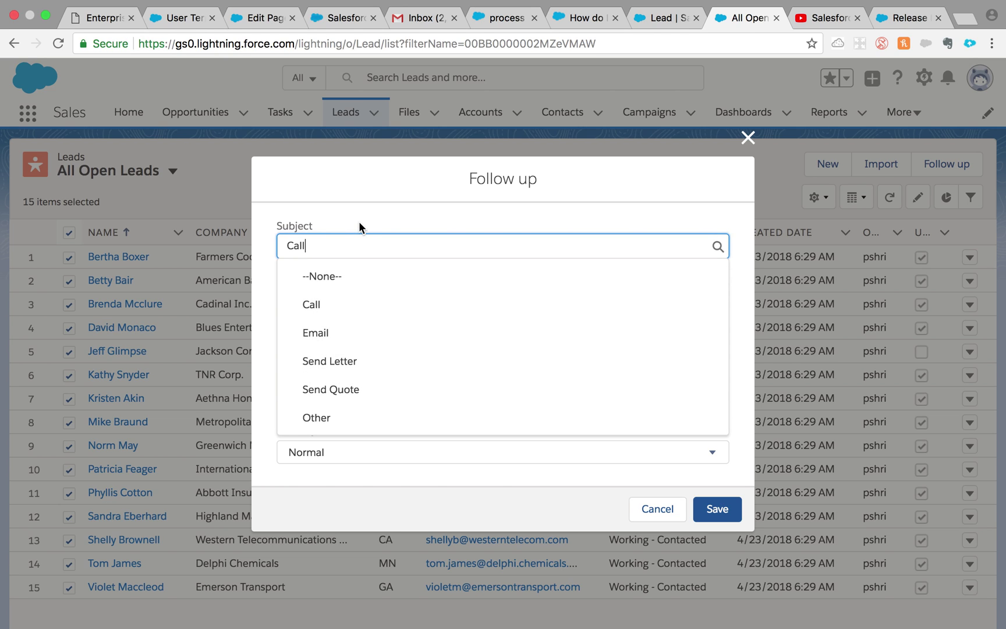
{"action": "left_click", "coordinate": [360, 224]}
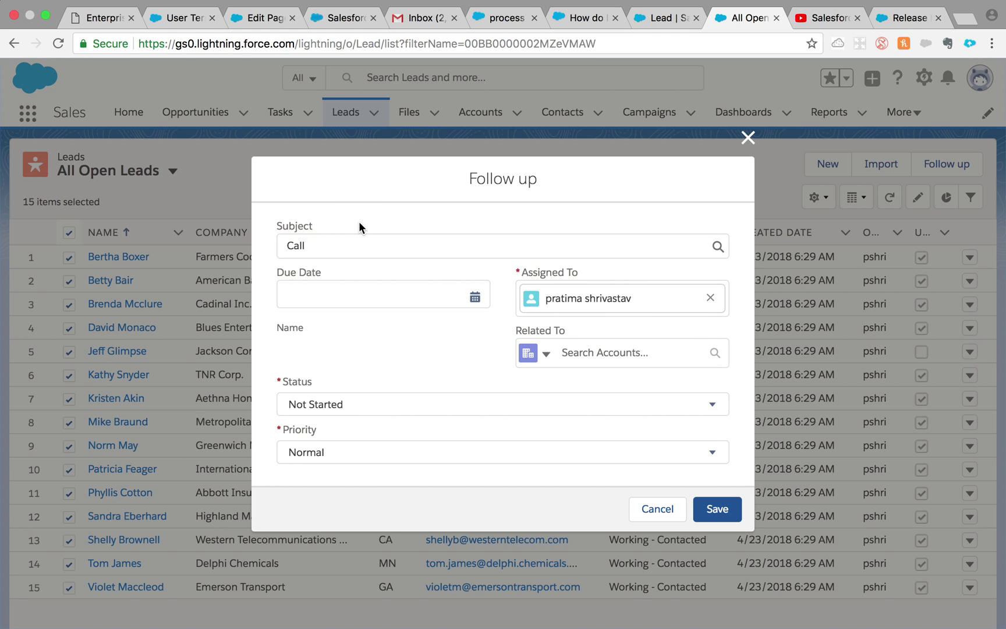
{"action": "left_click", "coordinate": [338, 293]}
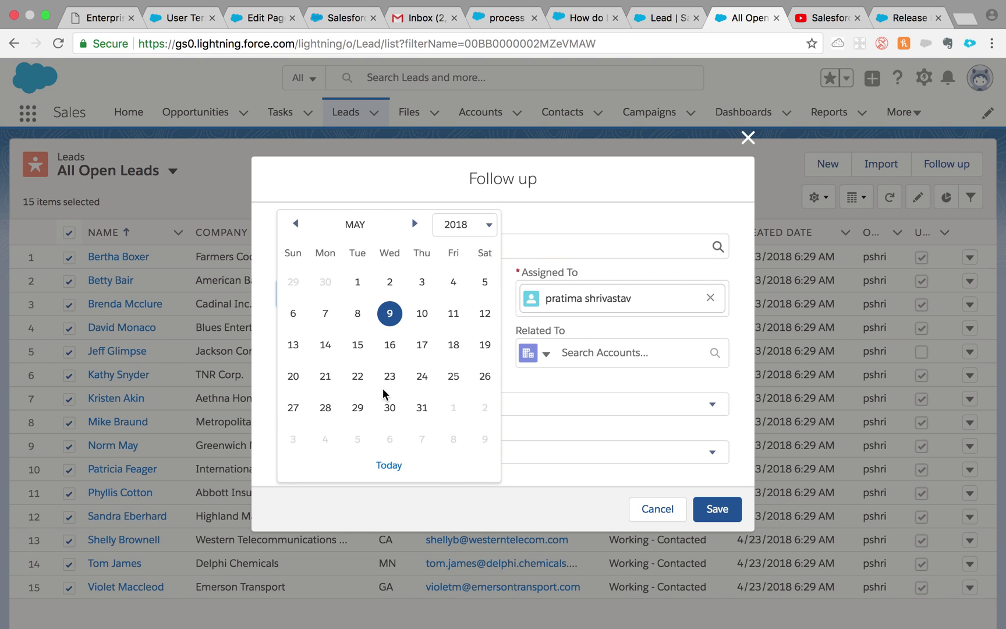
{"action": "left_click", "coordinate": [389, 407]}
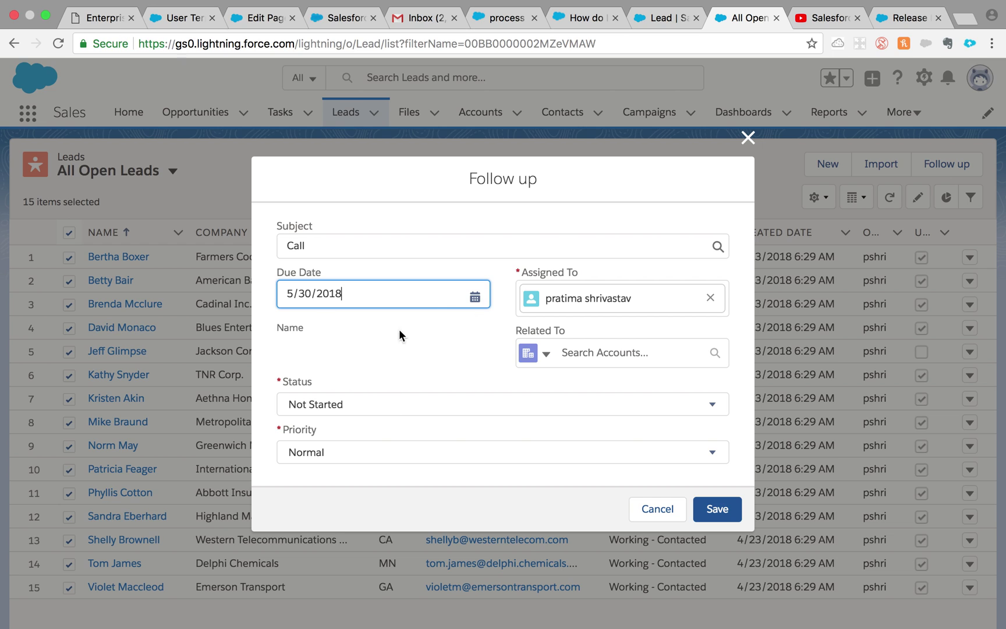
{"action": "left_click", "coordinate": [368, 409]}
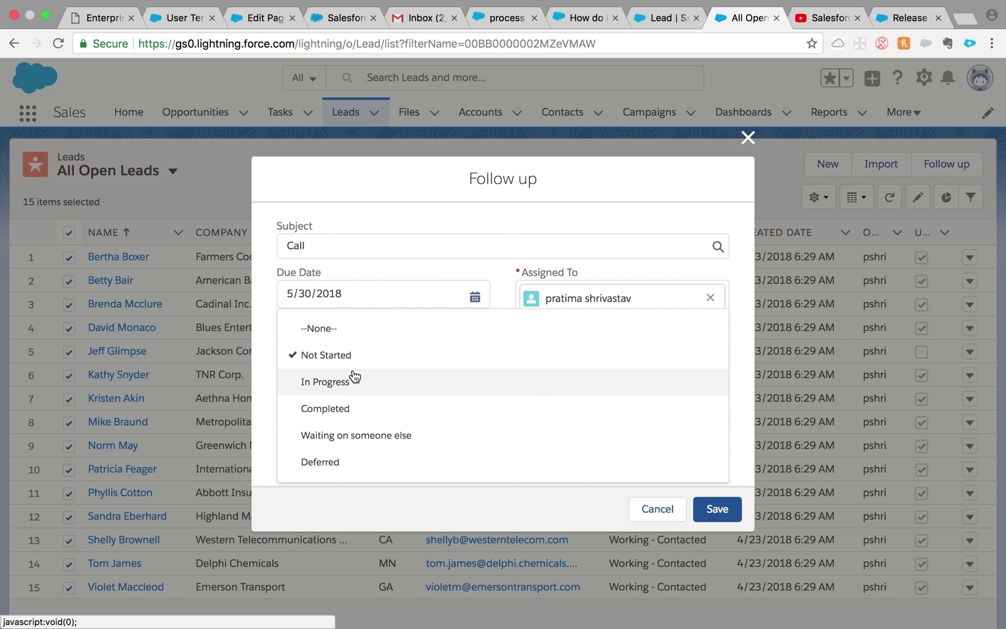
{"action": "left_click", "coordinate": [742, 298]}
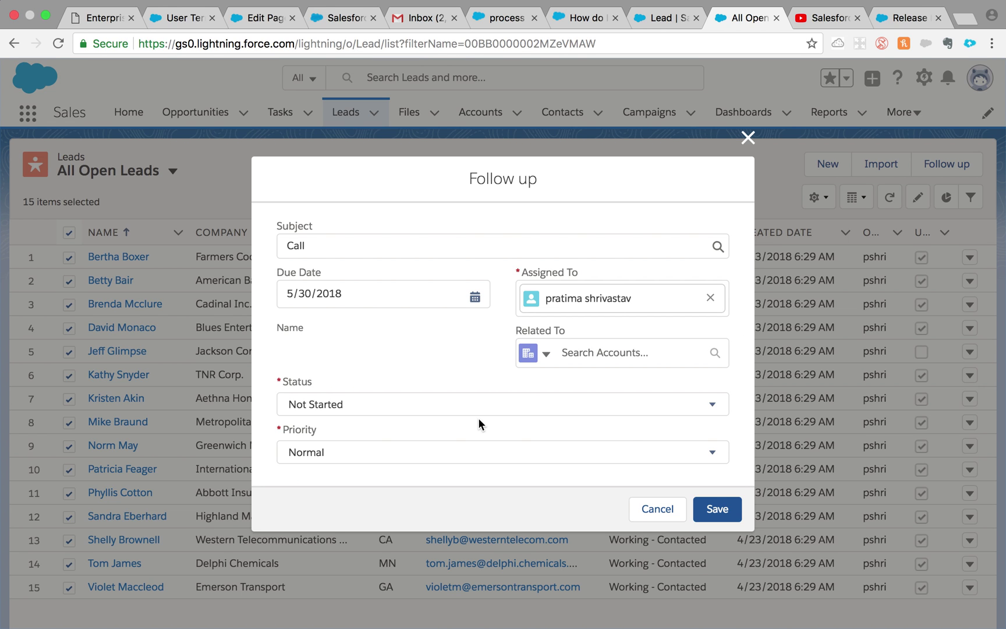
{"action": "left_click", "coordinate": [724, 507]}
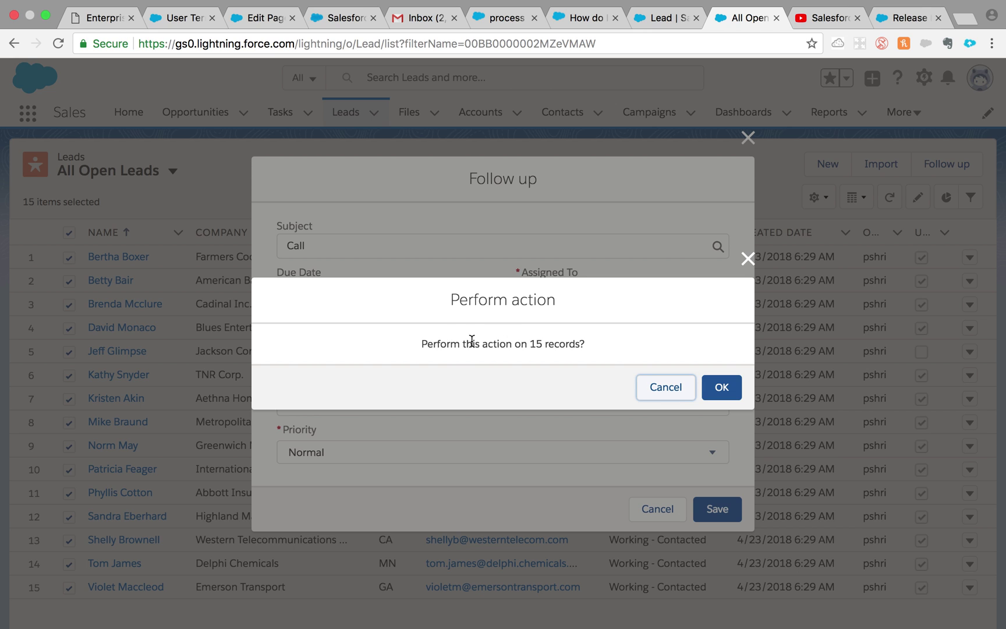
{"action": "left_click", "coordinate": [710, 386]}
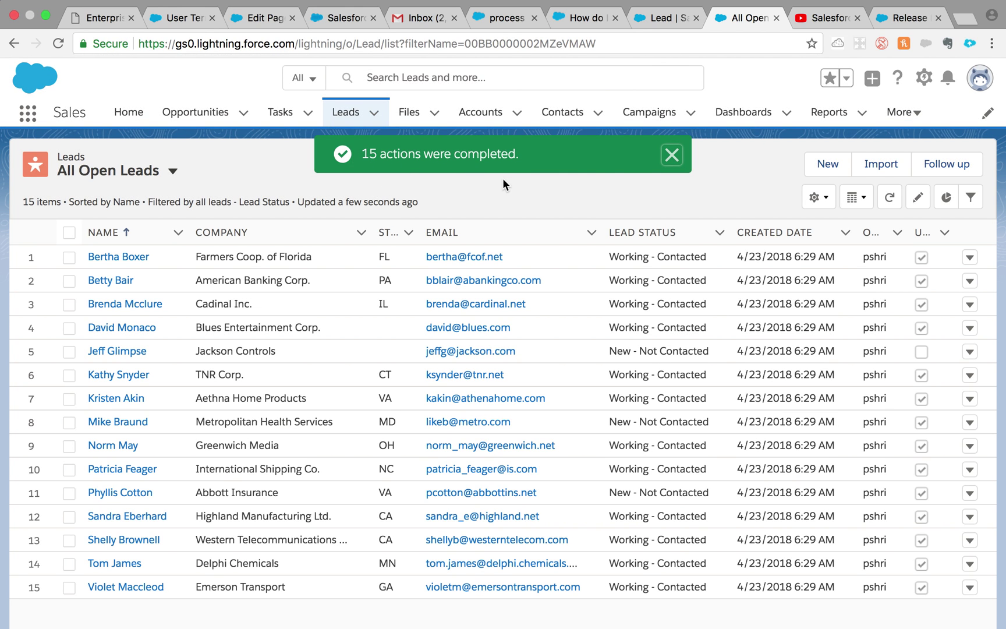
{"action": "left_click", "coordinate": [673, 154]}
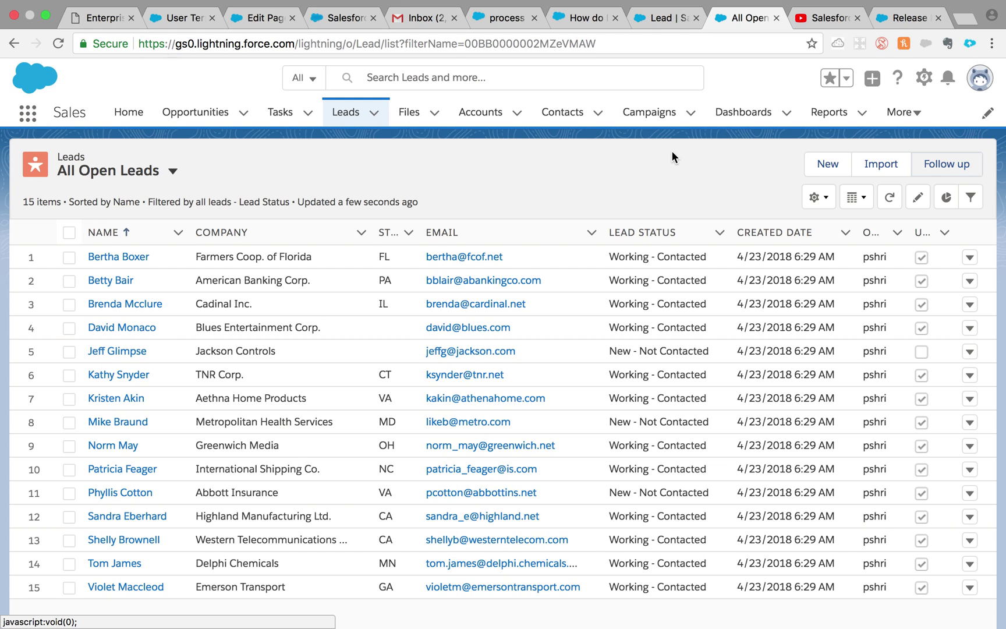
{"action": "left_click", "coordinate": [129, 257]}
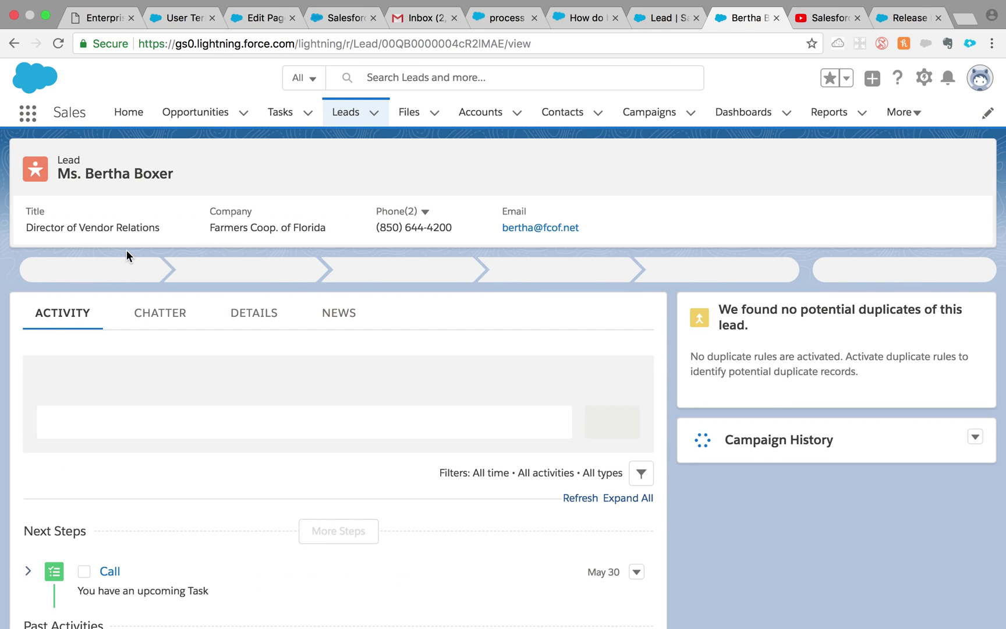
{"action": "scroll", "coordinate": [179, 399], "scroll_direction": "down", "scroll_amount": 4}
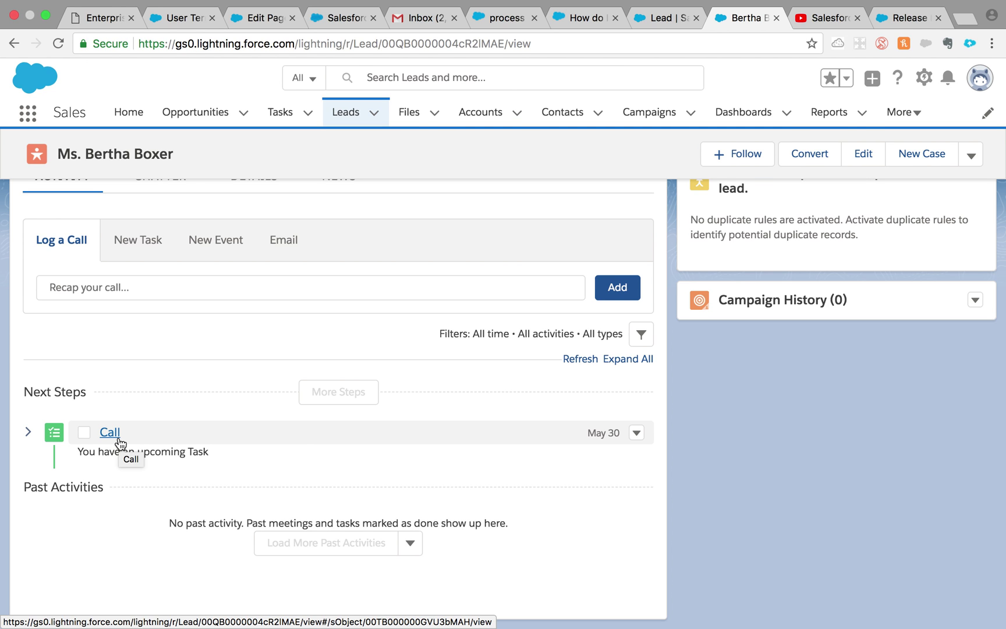
{"action": "key", "text": "alt+Left"}
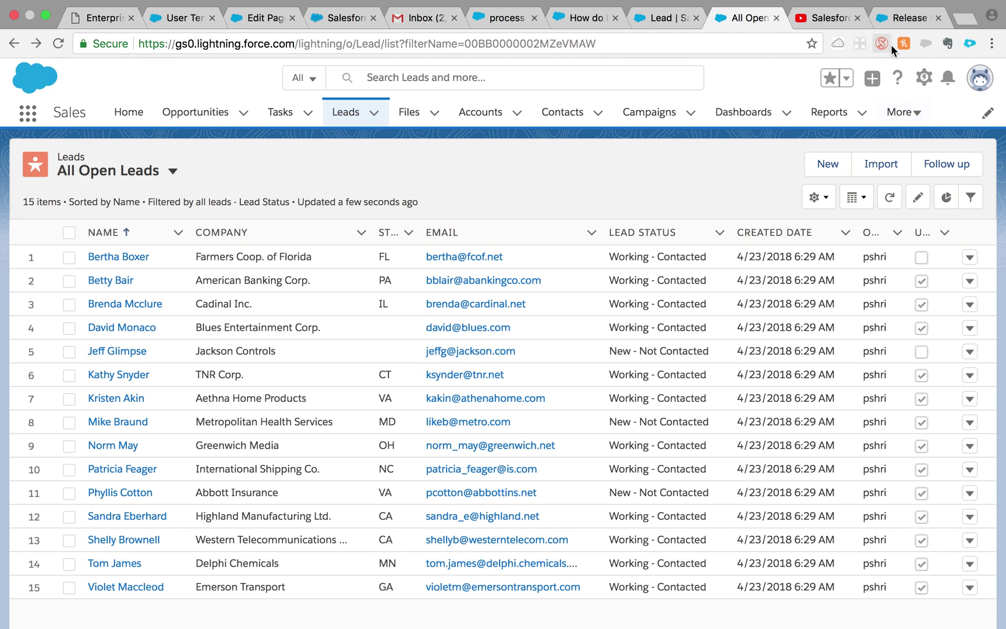
- Check the Summer '18 release note on mass quick actions, then return to the Lead search layouts
{"action": "left_click", "coordinate": [901, 21]}
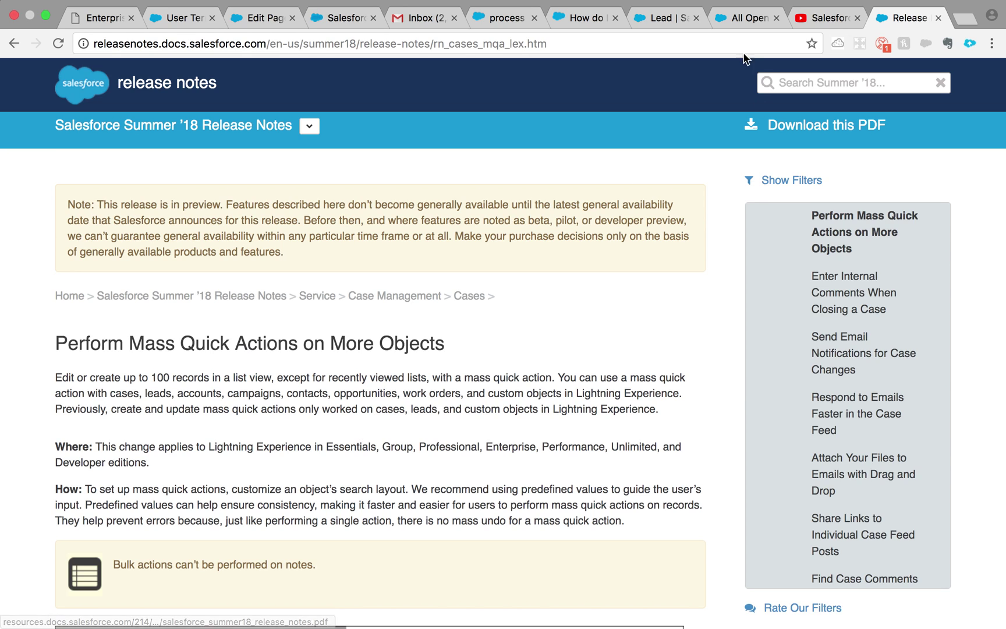
{"action": "left_click", "coordinate": [668, 17]}
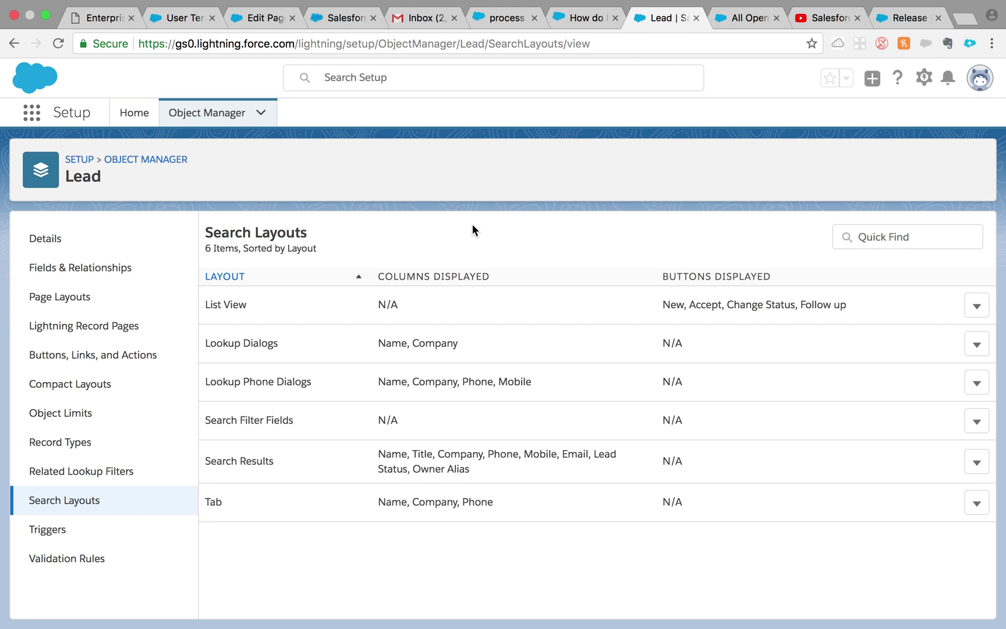